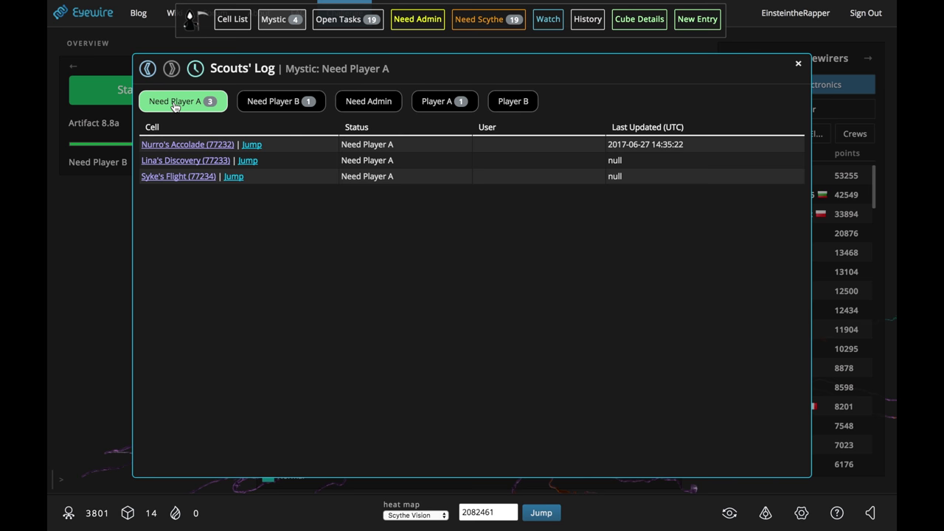
- Find Syke's Trophy (77244) among the Mystic cells that need Player A and jump to it
click(270, 103)
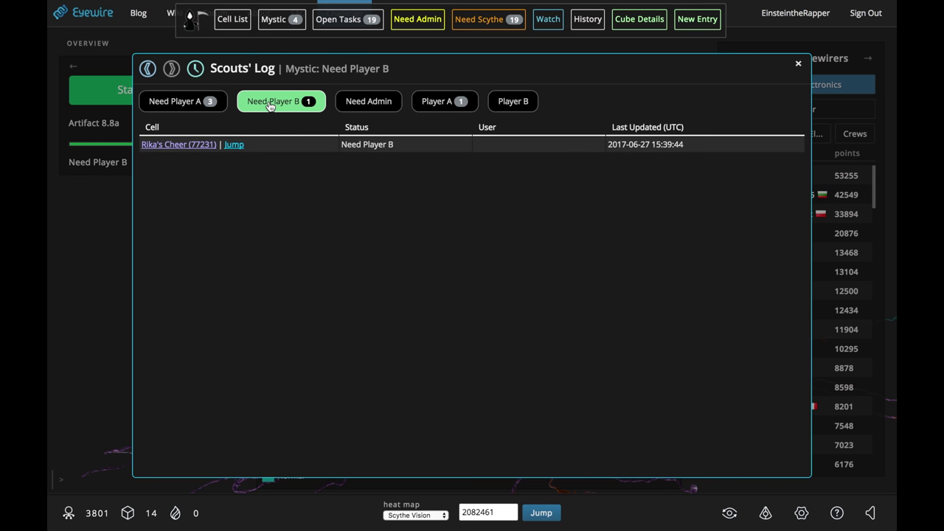
click(186, 103)
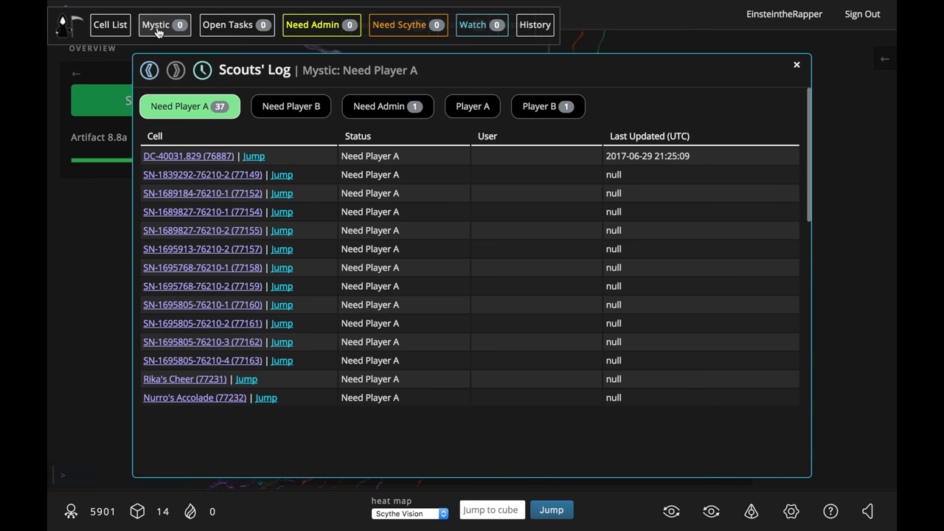
scroll(255, 360, down, 3)
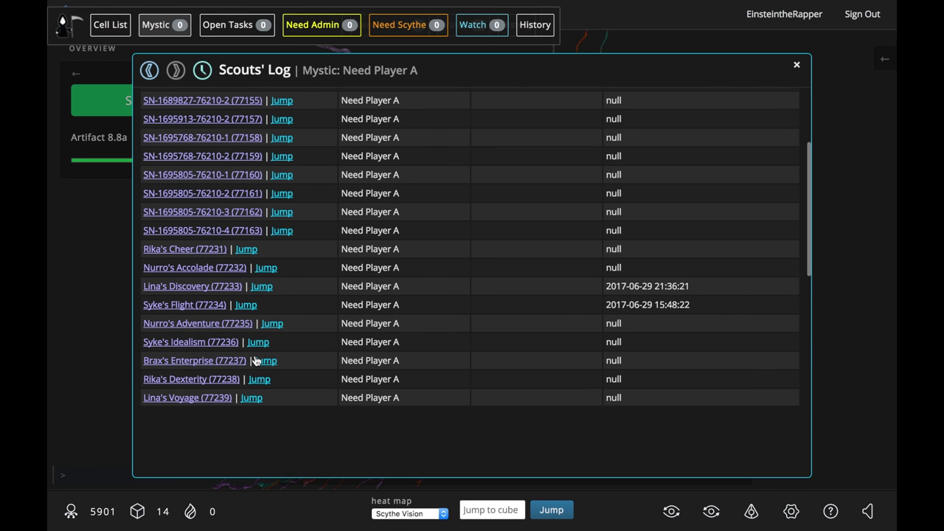
scroll(254, 360, down, 1)
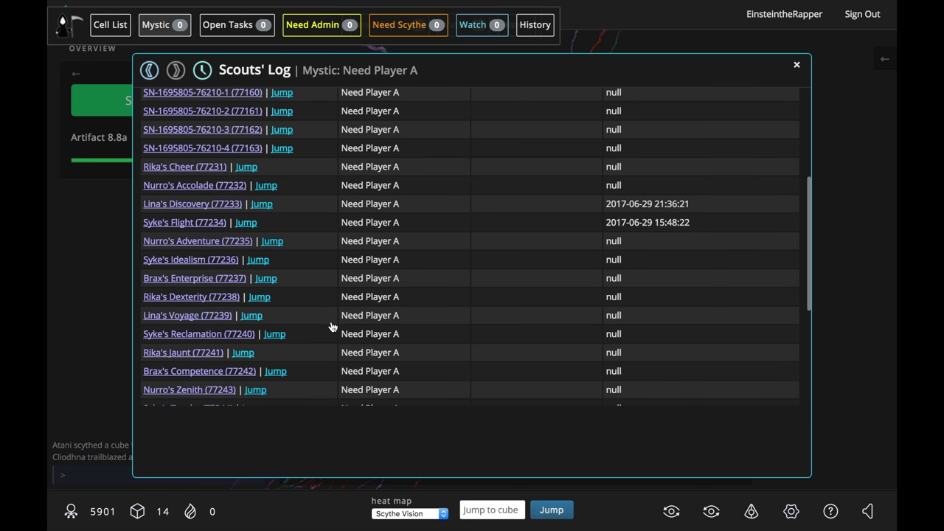
scroll(332, 326, down, 1)
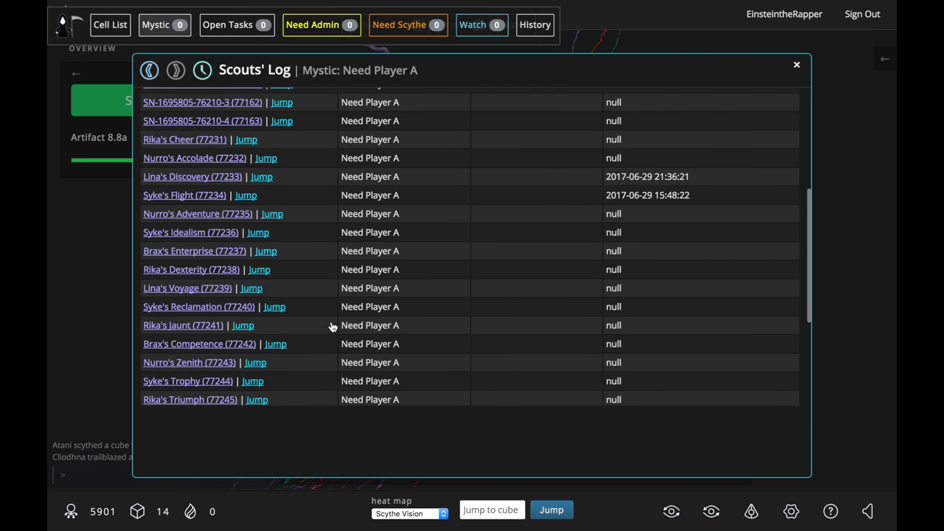
click(253, 382)
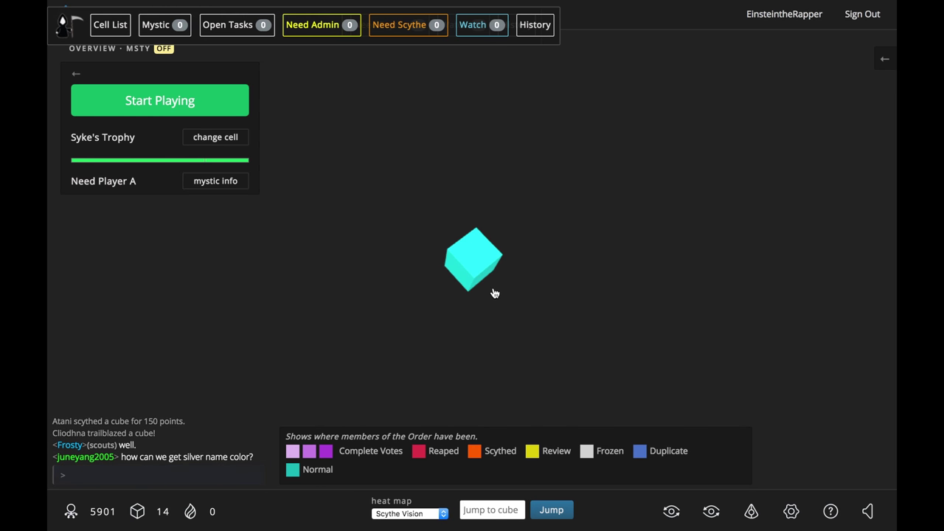
- Claim Syke's Trophy as Player A and submit the log entry without notes
scroll(495, 293, up, 5)
scroll(495, 294, down, 3)
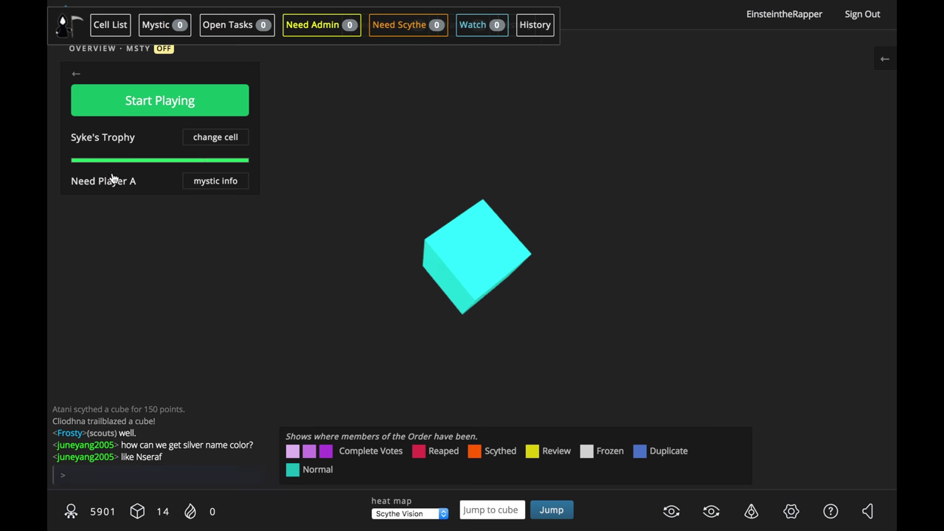
click(134, 183)
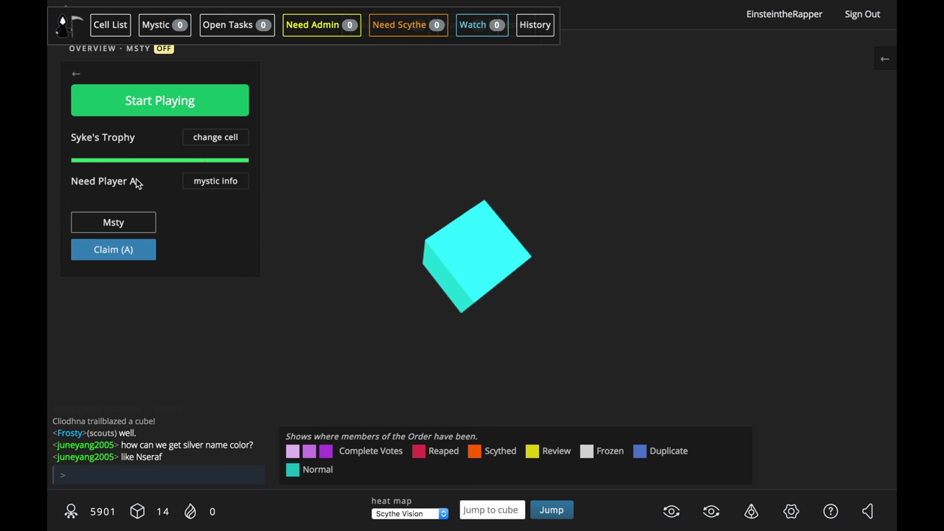
click(124, 250)
click(390, 234)
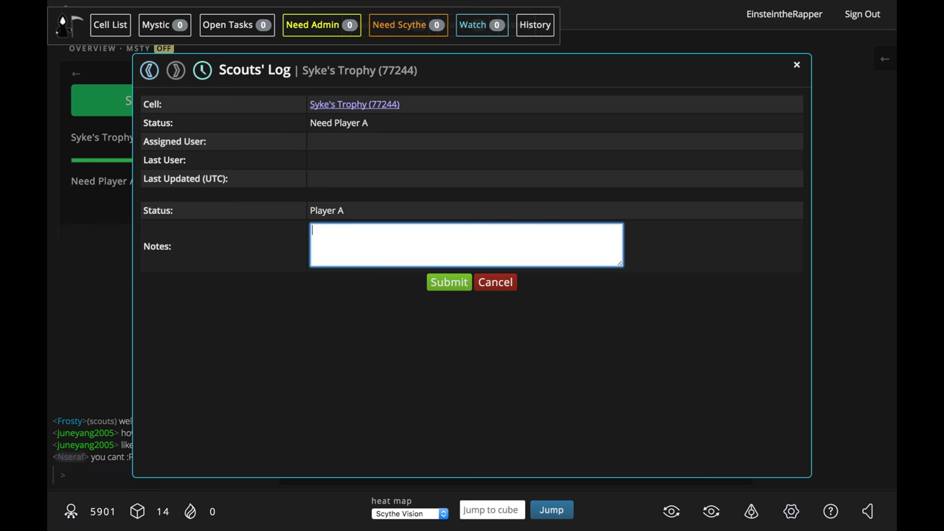
click(445, 286)
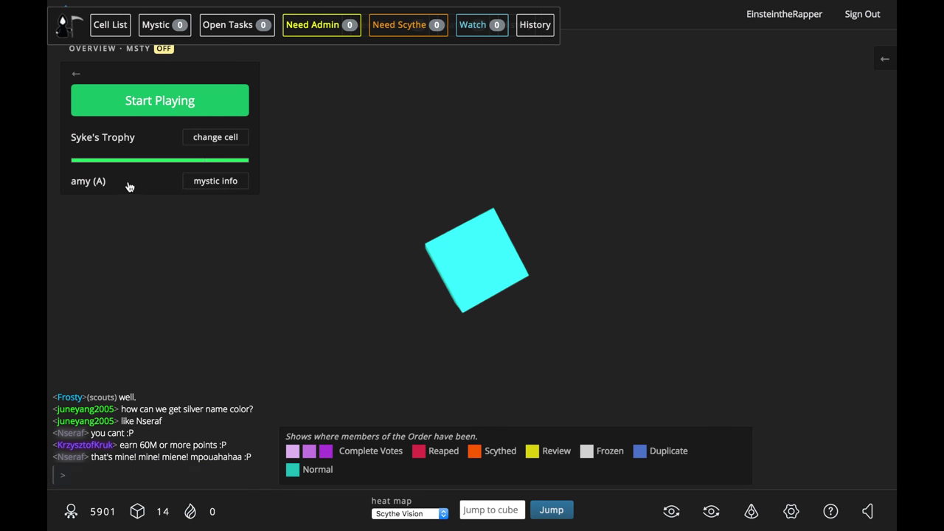
- Turn on the Msty view for Syke's Trophy and open its cube #2078529
click(128, 182)
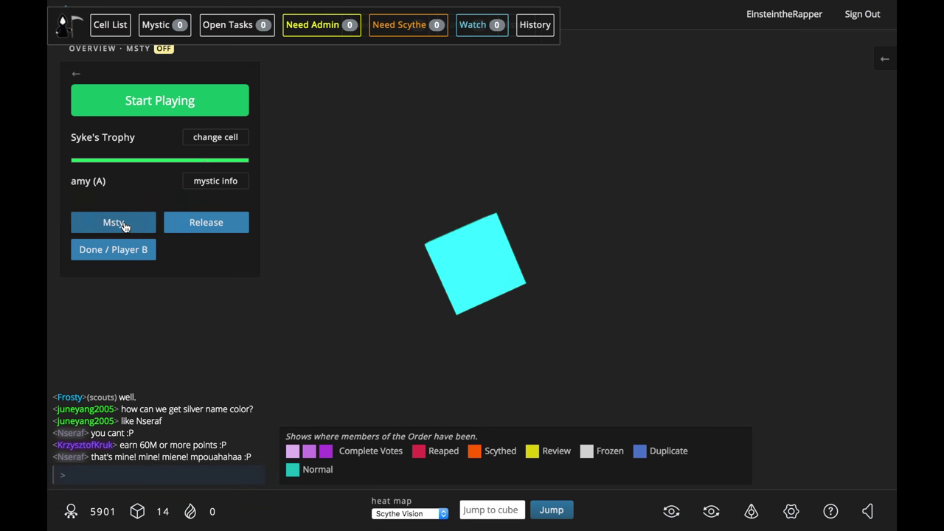
click(72, 74)
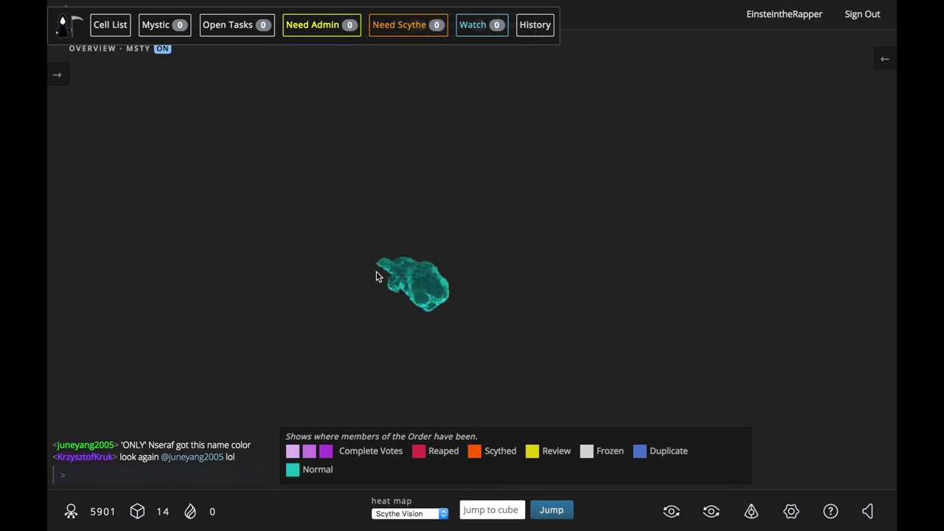
click(376, 272)
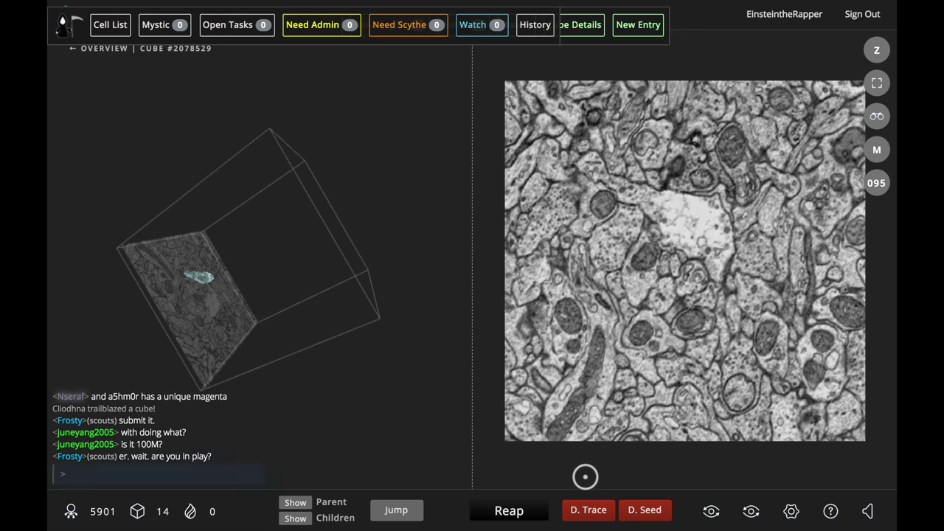
- Examine the magenta seed segment in the 3D view and through the cube's 2D slices for places where it continues
scroll(661, 254, down, 5)
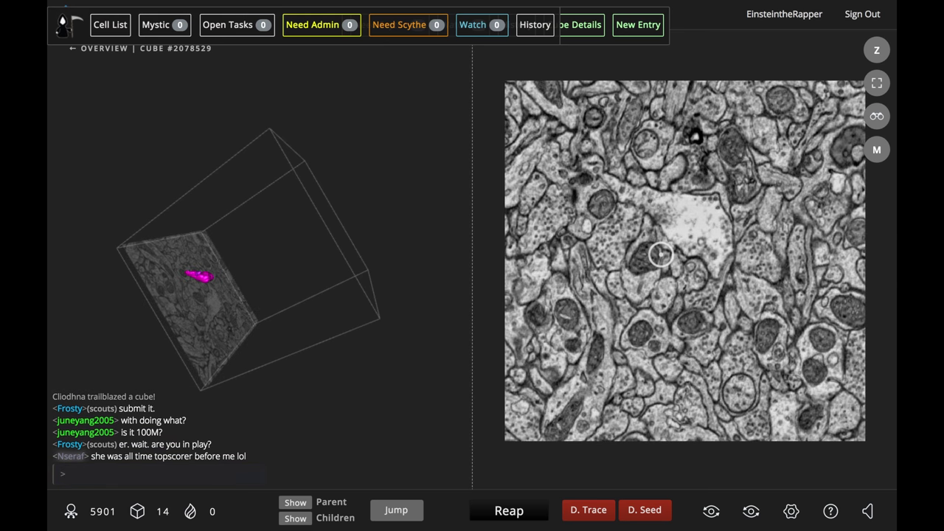
scroll(661, 254, down, 8)
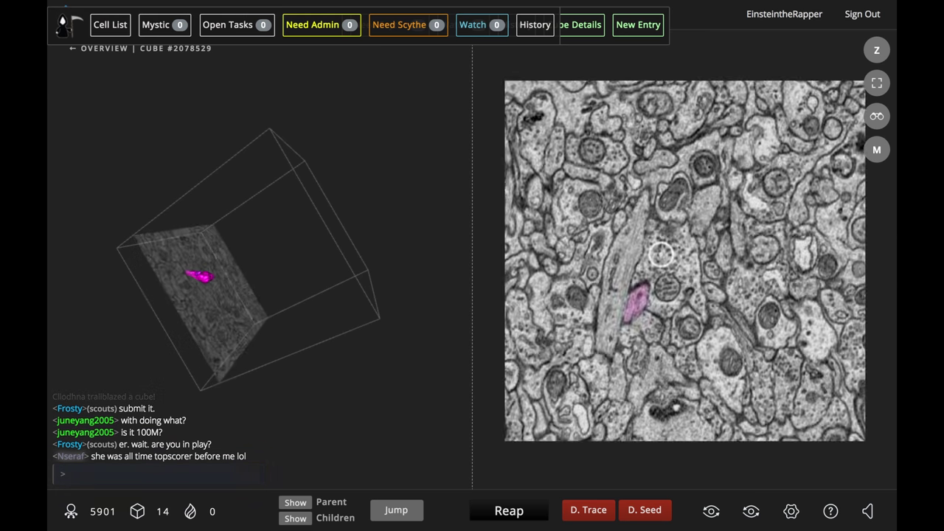
scroll(661, 254, down, 10)
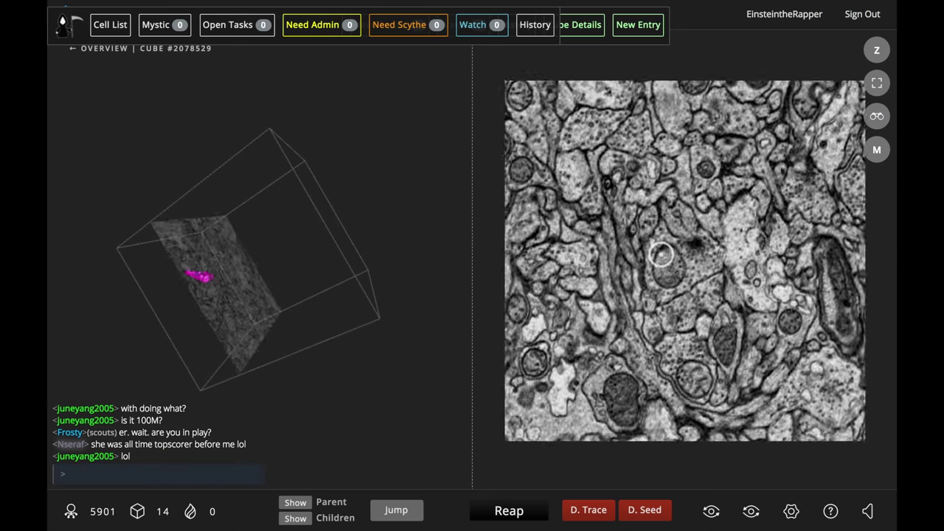
scroll(199, 309, up, 5)
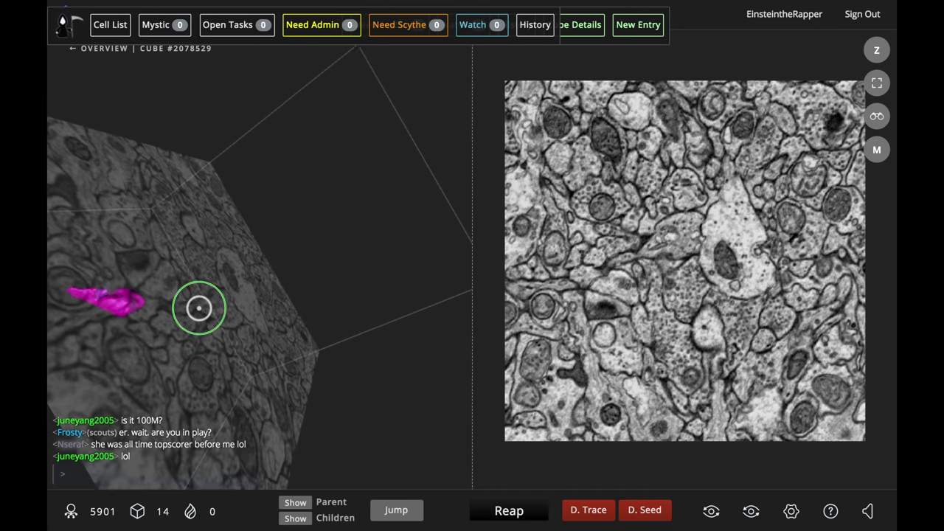
drag(198, 307, 321, 240)
drag(270, 326, 250, 249)
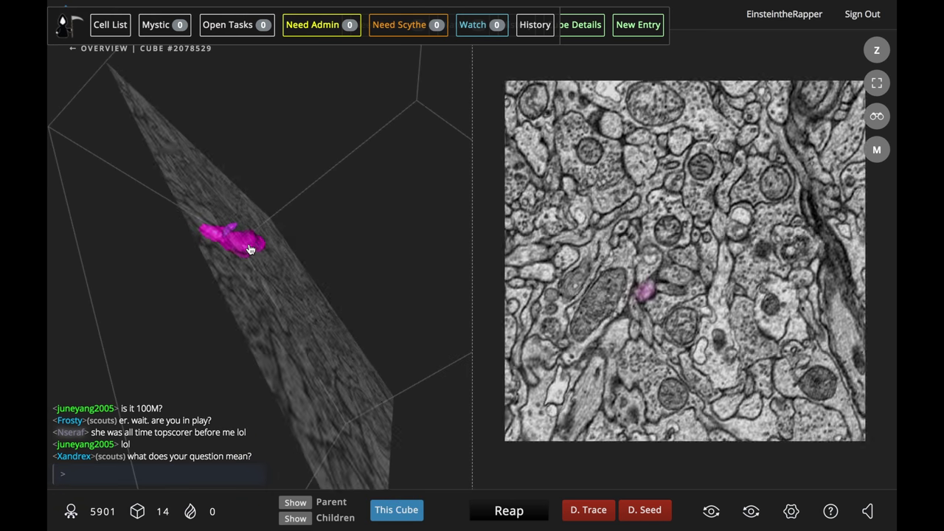
scroll(685, 261, down, 10)
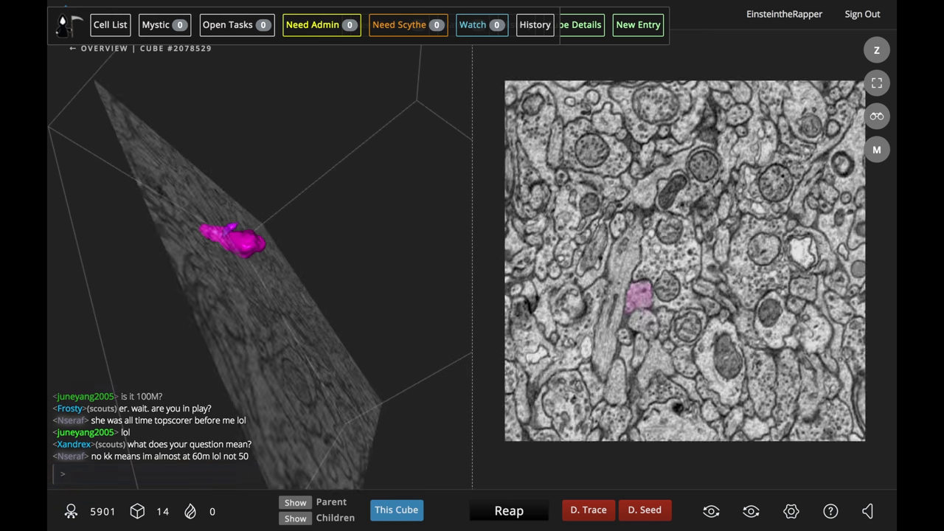
scroll(685, 260, down, 3)
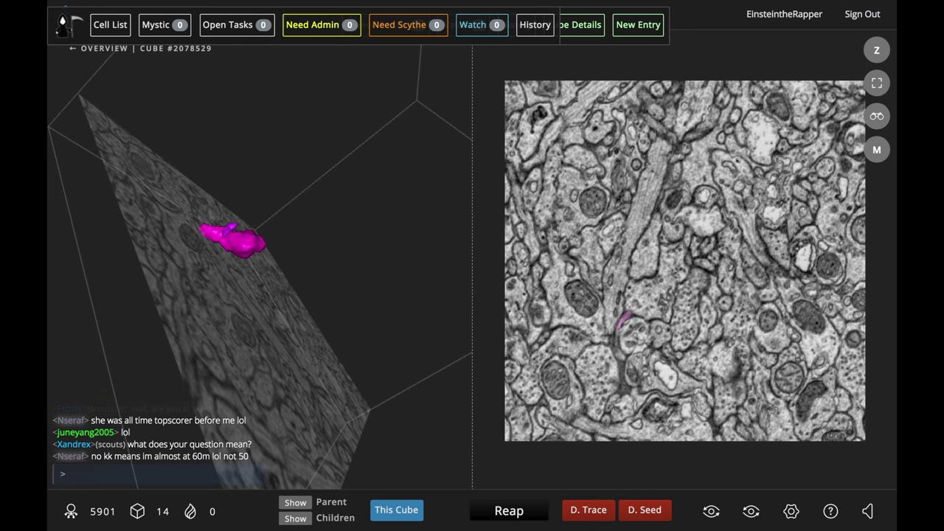
- Add the thin connecting segment and the larger segment beyond it to extend the branch from the seed
click(618, 335)
scroll(618, 334, up, 5)
key(s)
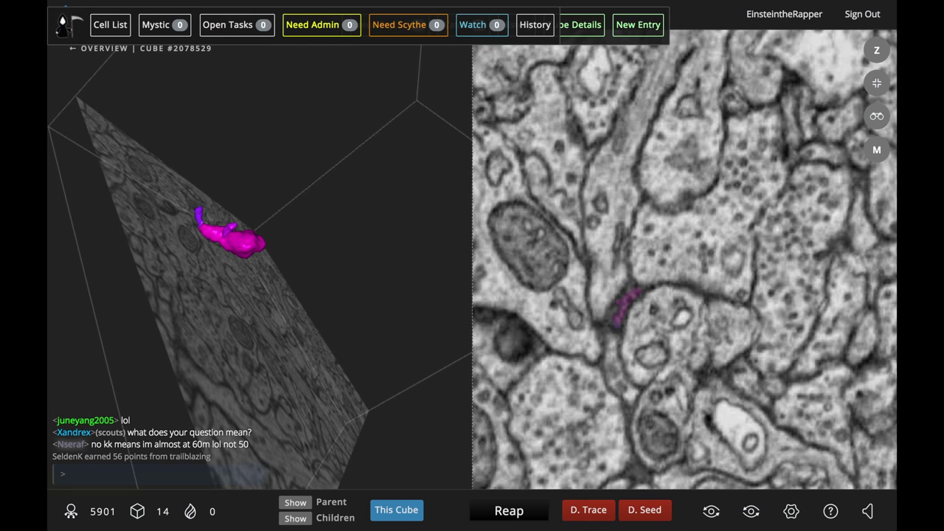
scroll(684, 260, down, 7)
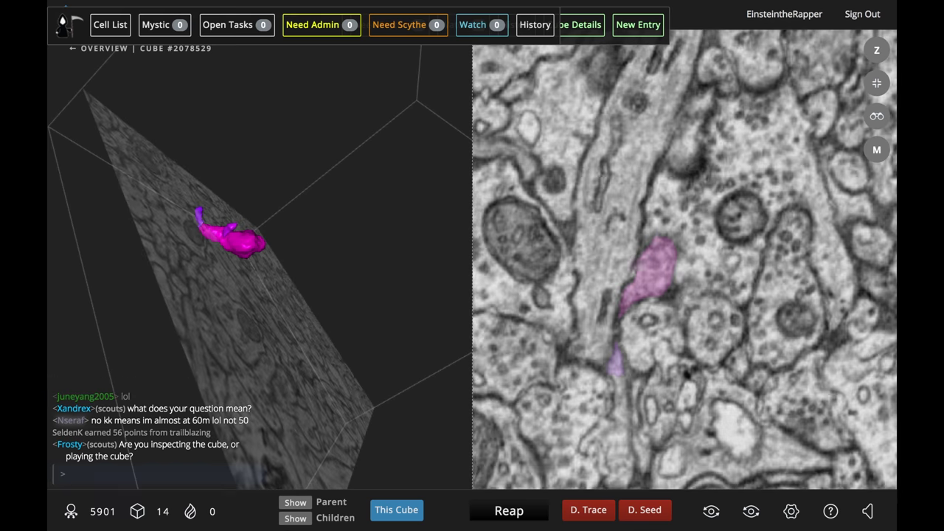
click(617, 381)
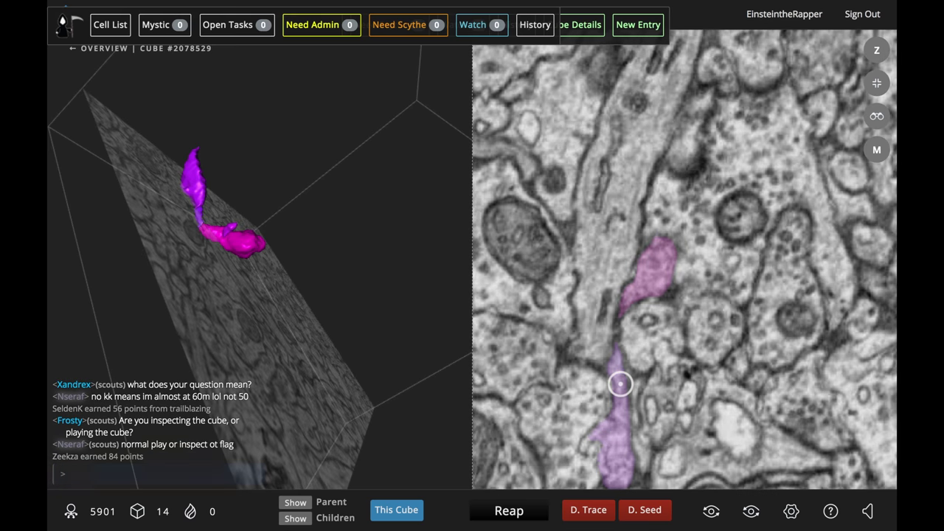
- Restore the 2D slice view to its normal size and raise the paint opacity to about two thirds of its range
drag(243, 310, 189, 302)
key(s)
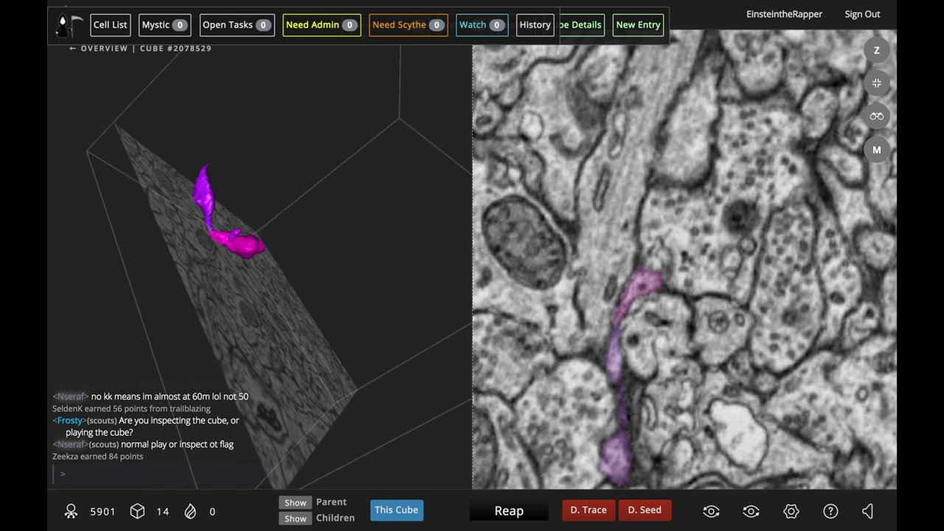
key(w)
key(w)
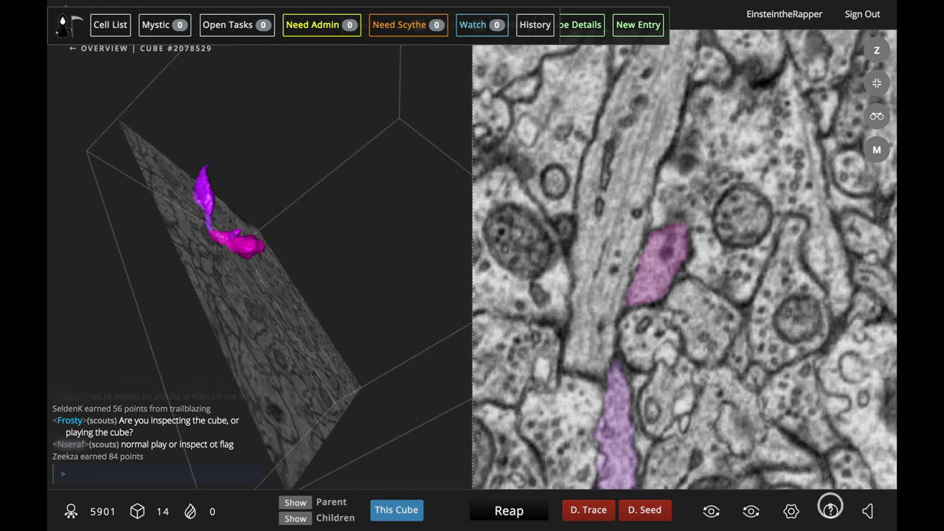
click(877, 84)
key(w)
scroll(685, 261, down, 10)
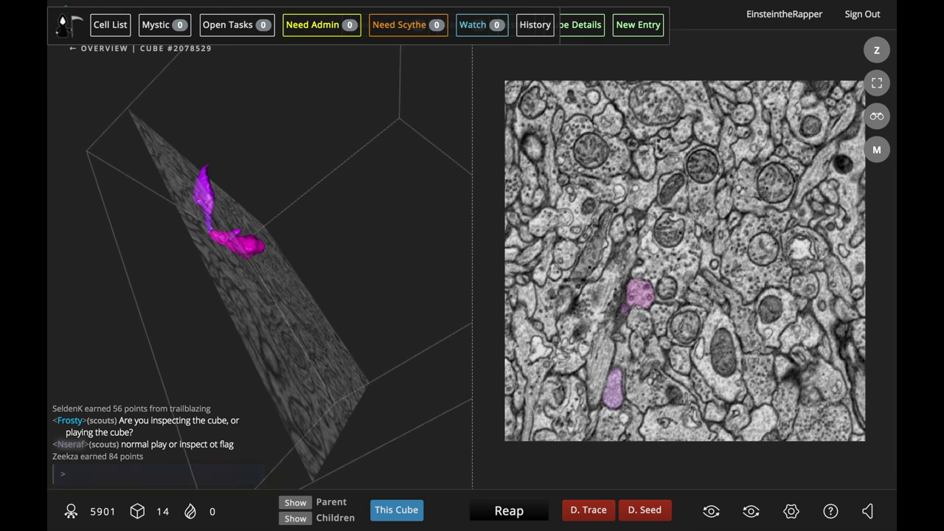
click(792, 511)
drag(805, 399, 838, 401)
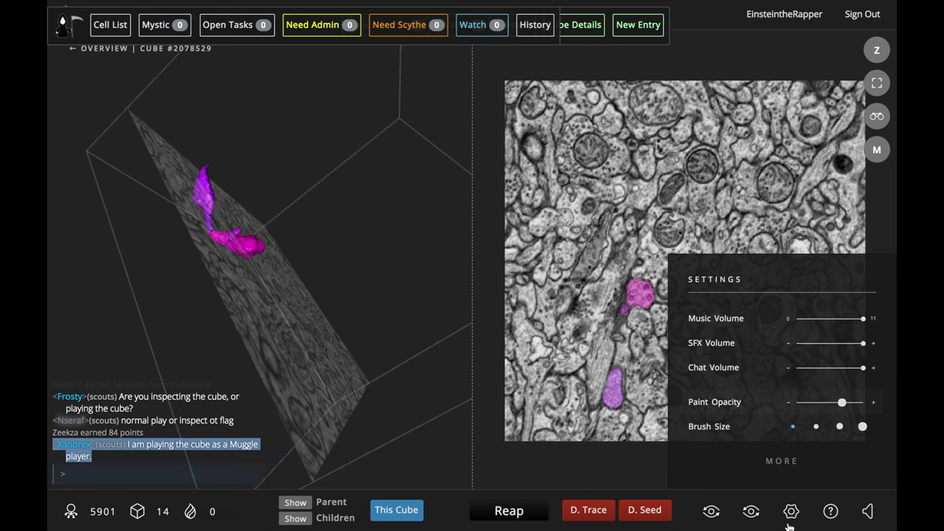
click(792, 515)
- Extend the far end of the purple branch with the next two small segments up to the cube's border
scroll(603, 413, down, 4)
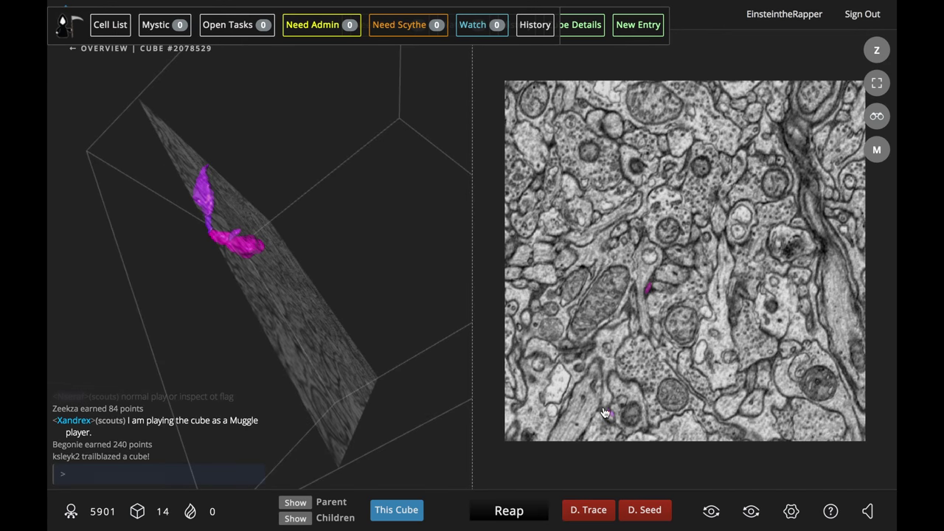
scroll(726, 398, down, 4)
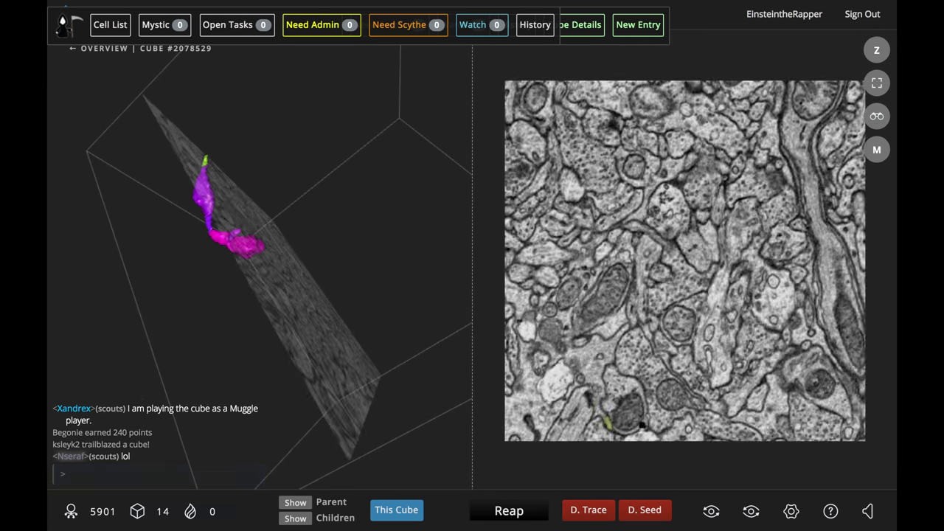
scroll(619, 414, up, 5)
click(600, 447)
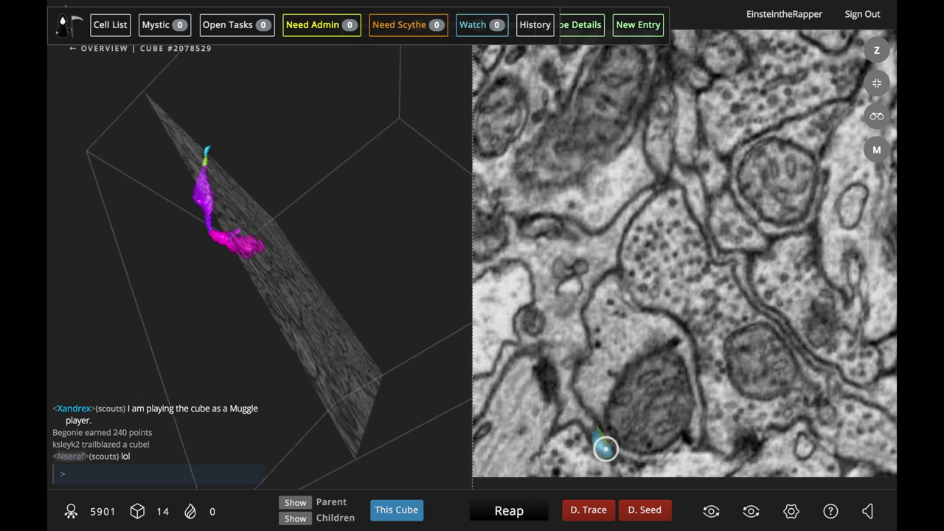
- Return the enlarged 2D slice to its normal size and set the M value to 0.87
scroll(601, 450, down, 3)
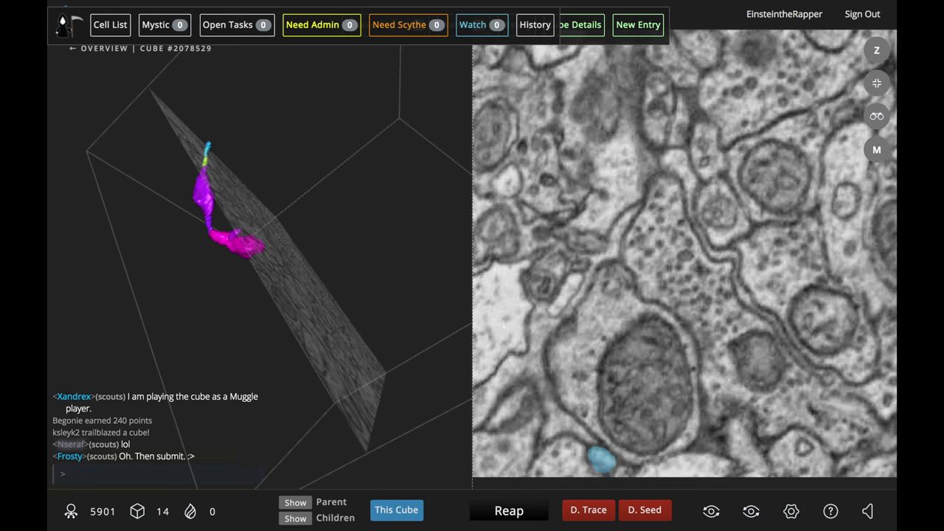
scroll(769, 347, down, 5)
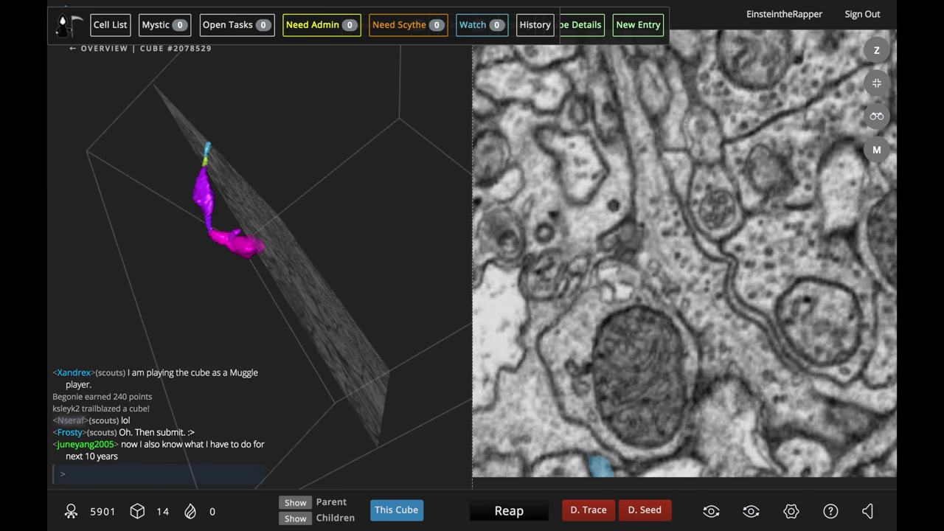
scroll(816, 209, down, 4)
click(878, 84)
scroll(815, 209, down, 4)
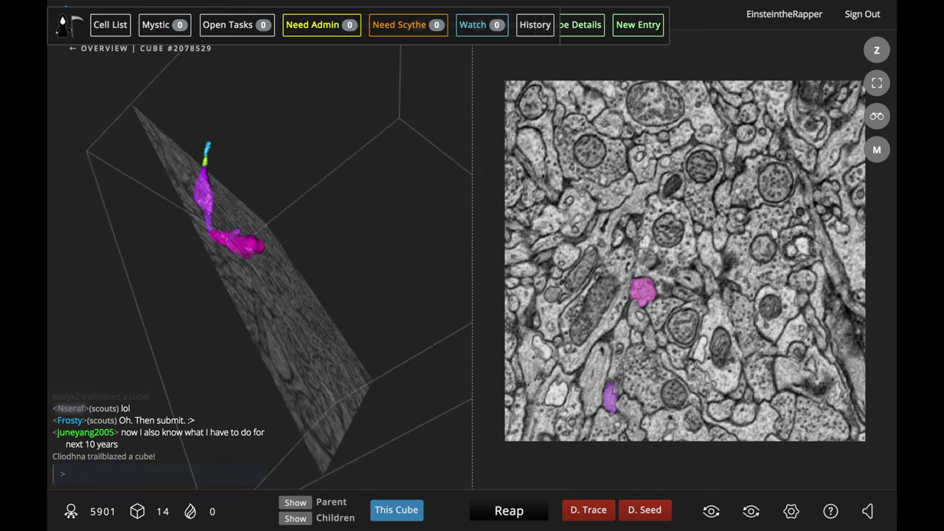
scroll(685, 261, down, 5)
drag(205, 312, 482, 307)
mouse_move(877, 150)
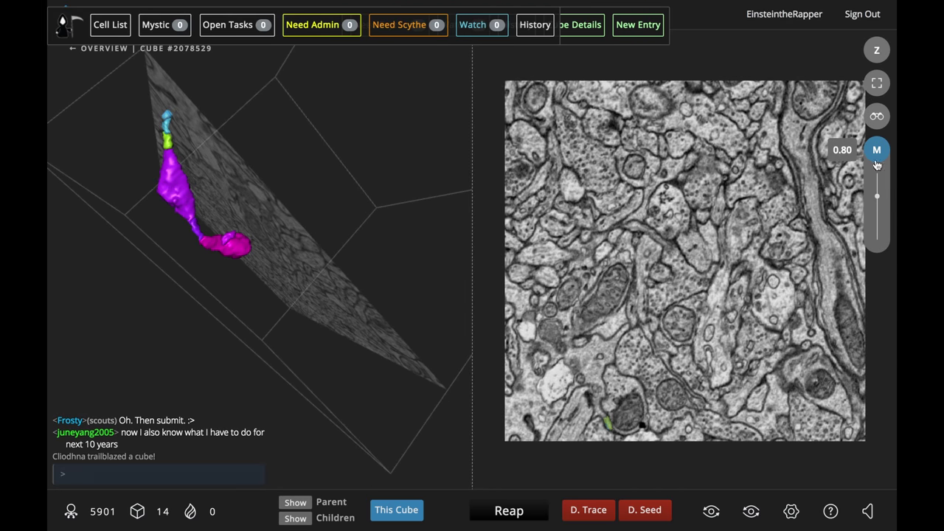
drag(877, 212, 877, 181)
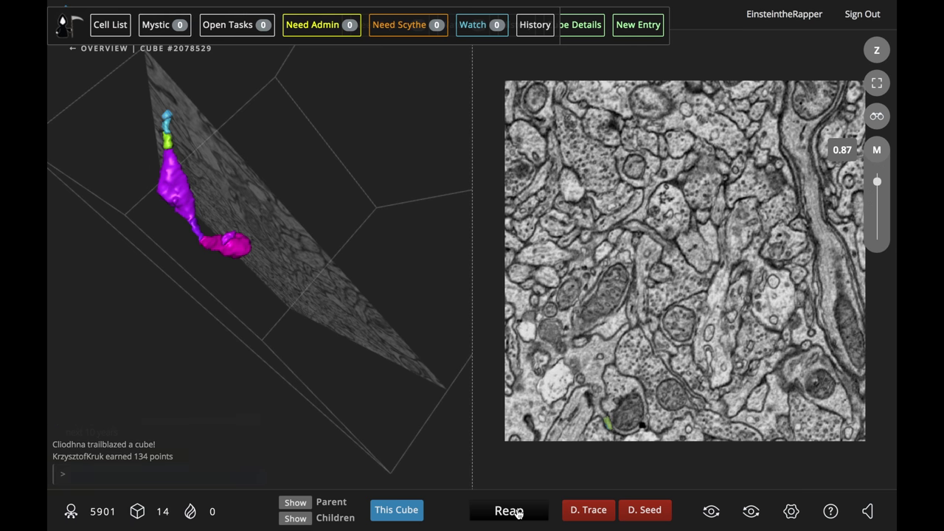
- Reap cube #2078529 and move on from the points summary
click(509, 510)
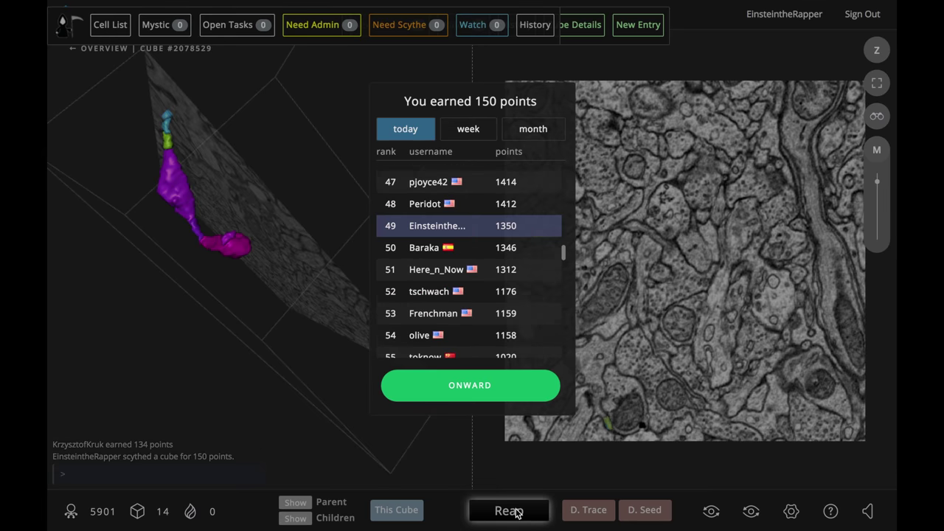
click(457, 389)
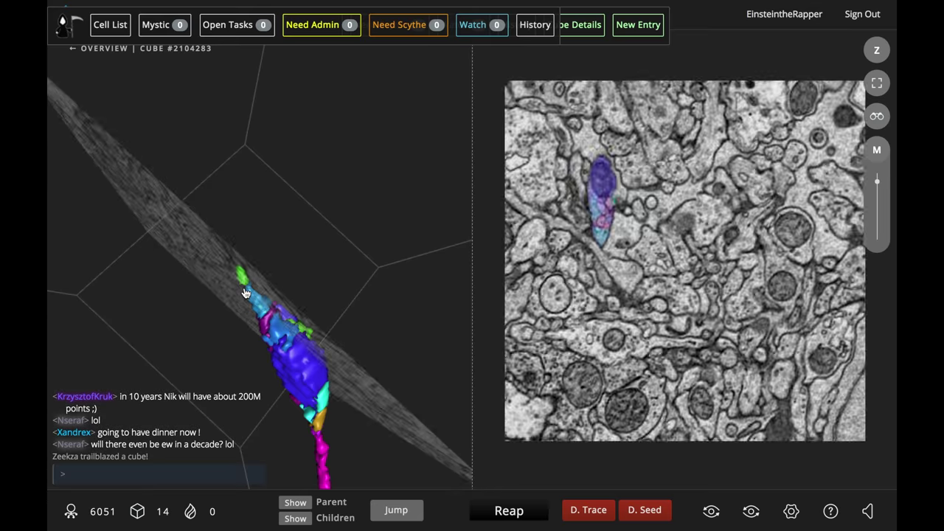
- In cube #2104283, extend the branch past the bright-green tip with the small red piece and the light-green segment
mouse_move(303, 317)
mouse_down()
mouse_move(238, 327)
mouse_move(295, 306)
mouse_up()
scroll(685, 261, down, 3)
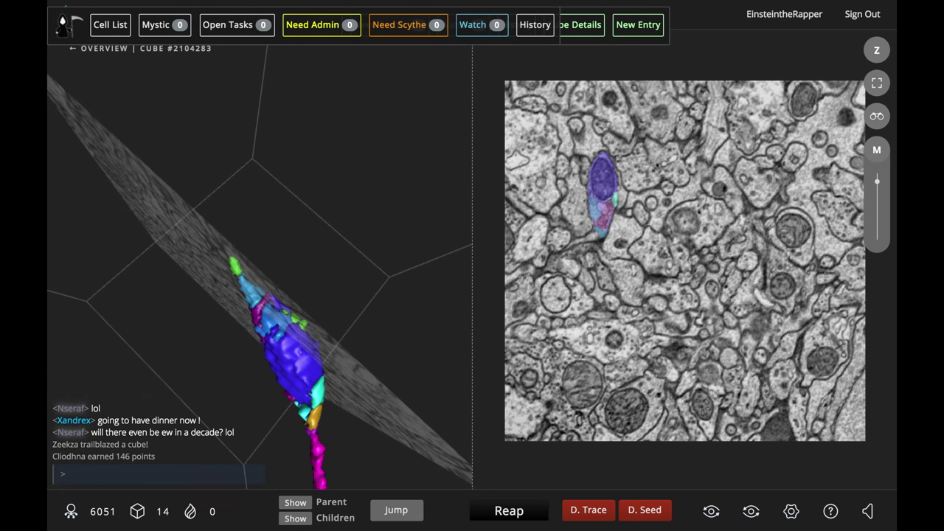
scroll(685, 261, down, 3)
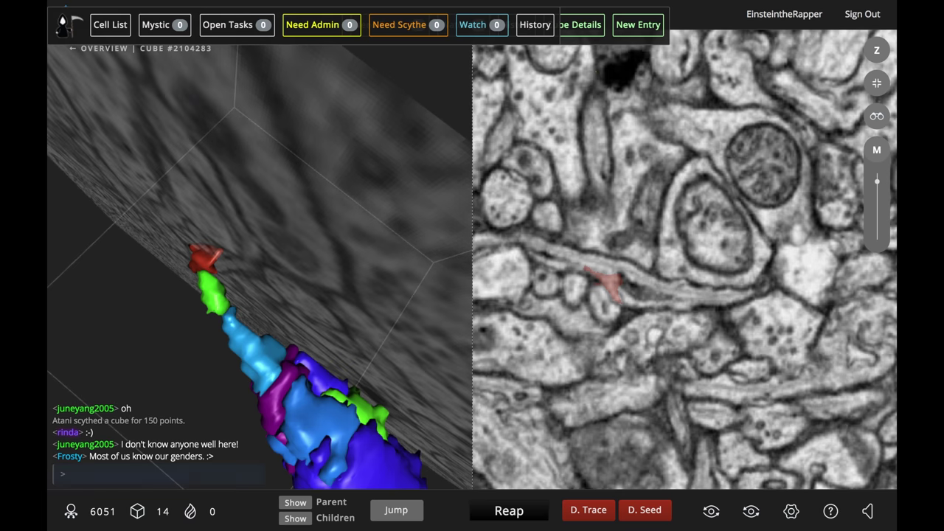
click(629, 300)
click(590, 263)
drag(254, 295, 264, 326)
click(592, 264)
click(606, 302)
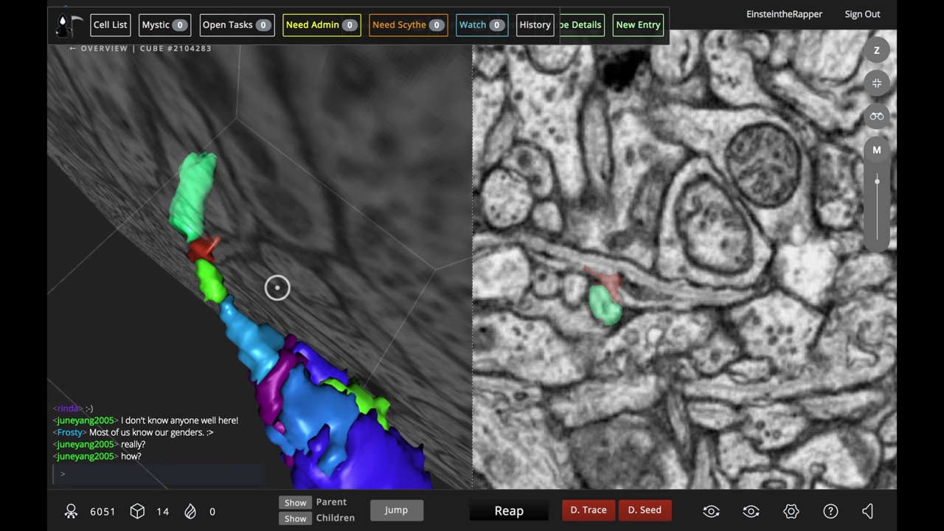
- Try to bridge the gap between the bright-green and light-green segments with the small red piece
drag(276, 287, 457, 294)
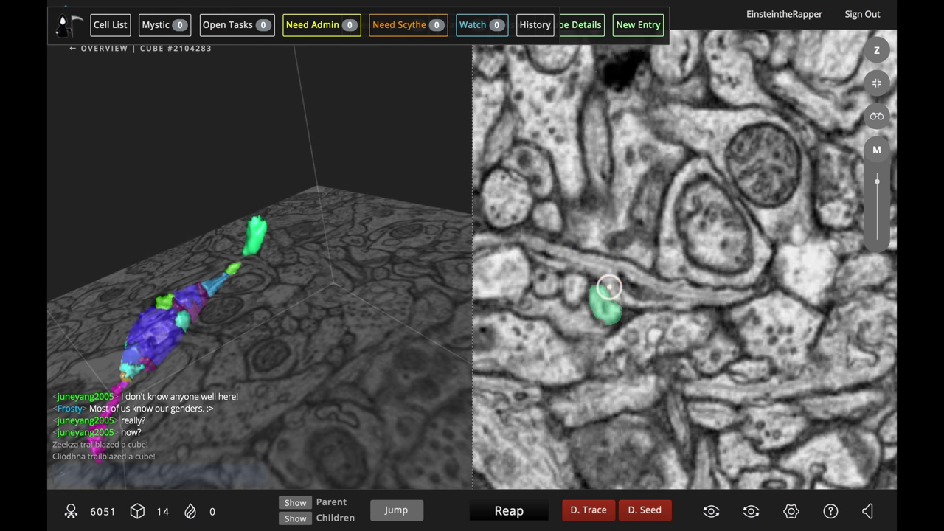
scroll(610, 287, down, 5)
click(597, 280)
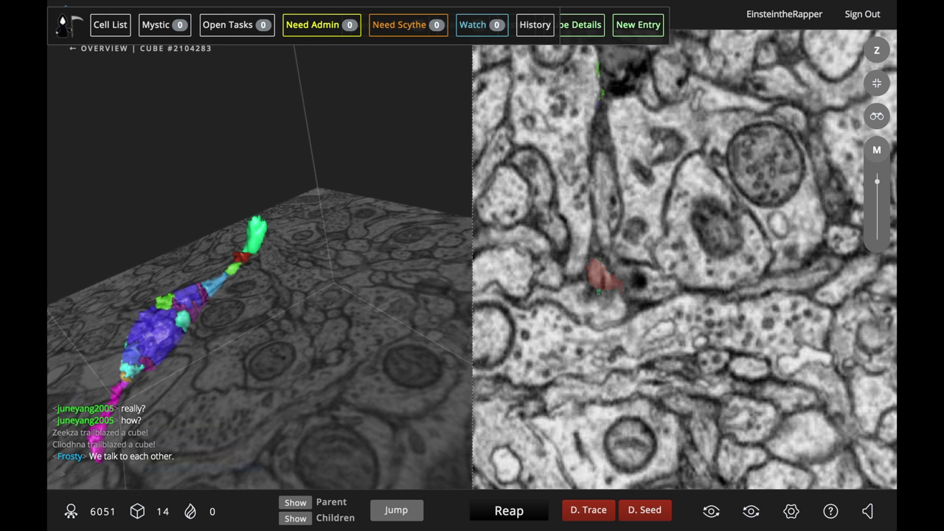
scroll(612, 274, up, 3)
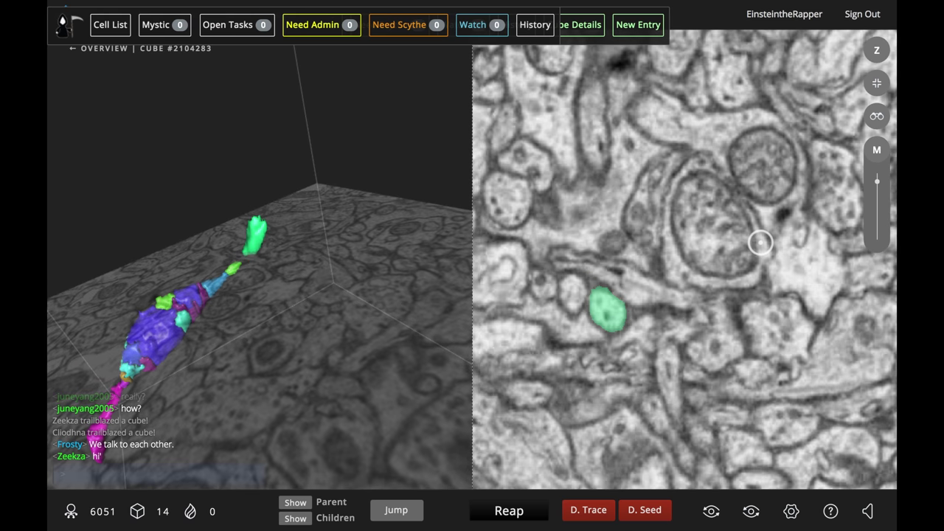
- Add the orange-red segment that continues the branch beyond the light-green segment
scroll(760, 242, down, 5)
click(612, 381)
scroll(669, 346, up, 3)
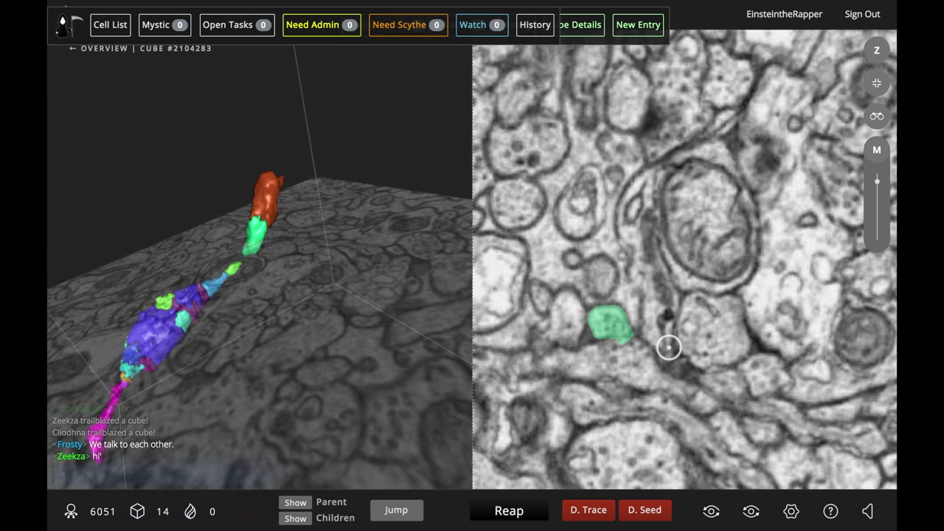
- Follow the orange-red segment through the 2D slices to find its continuation, with the parent's trace shown in 3D
key(space)
scroll(605, 312, down, 8)
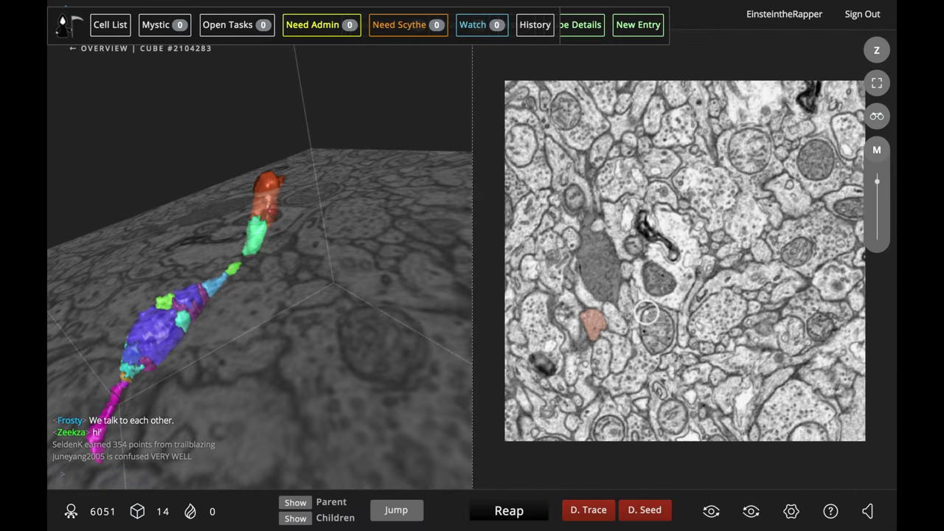
scroll(647, 312, down, 3)
key(space)
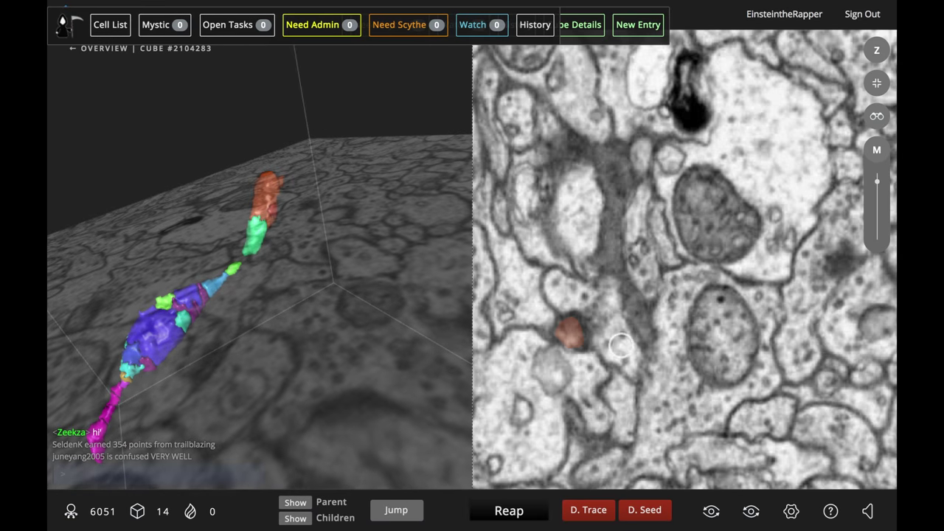
scroll(622, 342, up, 2)
scroll(622, 341, down, 5)
drag(248, 315, 146, 267)
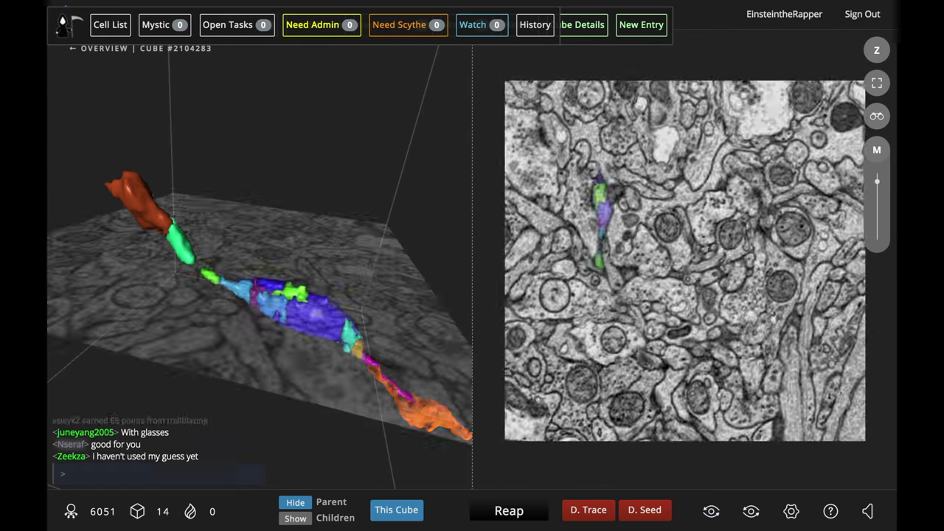
scroll(684, 261, down, 3)
scroll(592, 349, down, 5)
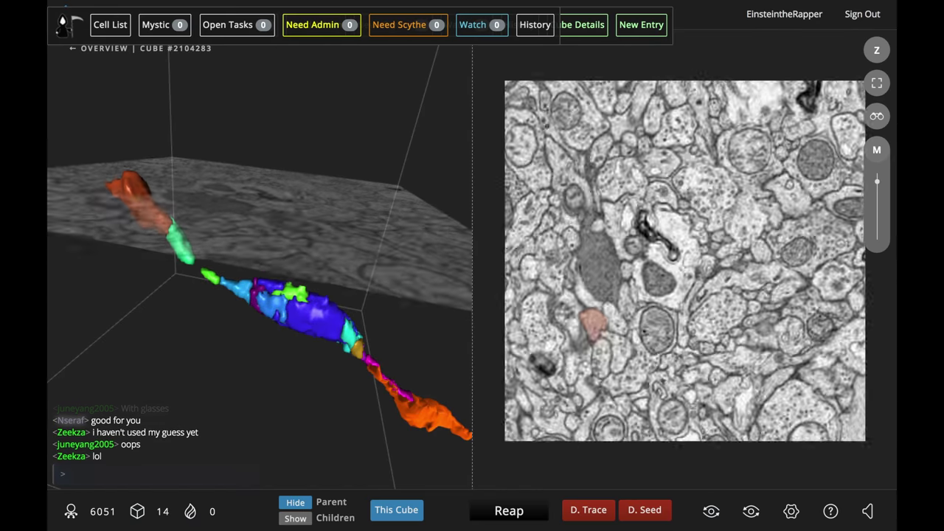
- Try to extend the branch past the orange-red segment with the large purple segment, and remove that segment again
click(592, 349)
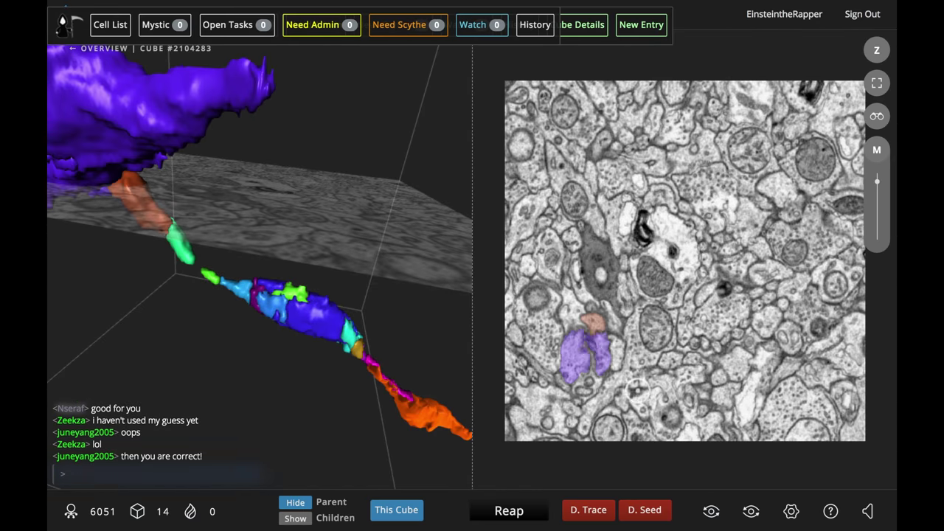
scroll(586, 347, down, 4)
right_click(584, 348)
- Continue the branch across the gap with the ochre segment and the bulky bright-green segment beyond it
scroll(583, 348, down, 5)
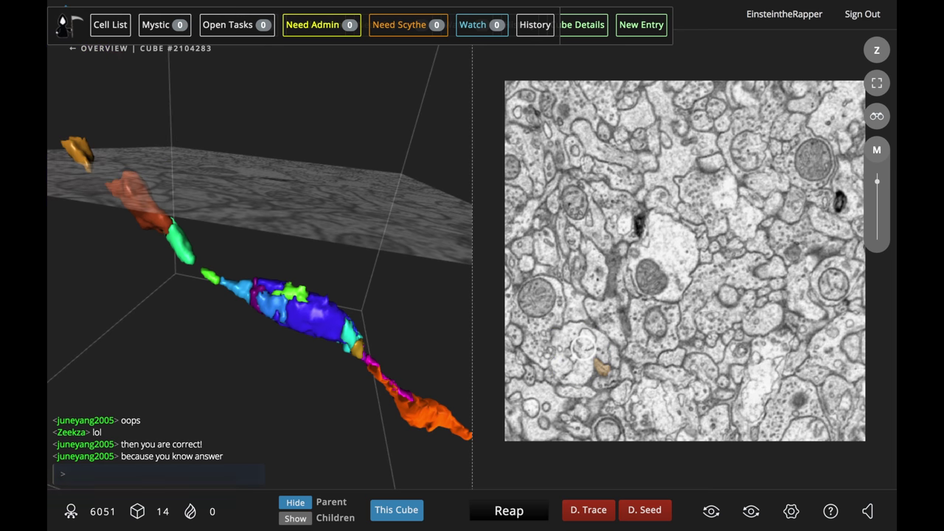
scroll(583, 348, up, 5)
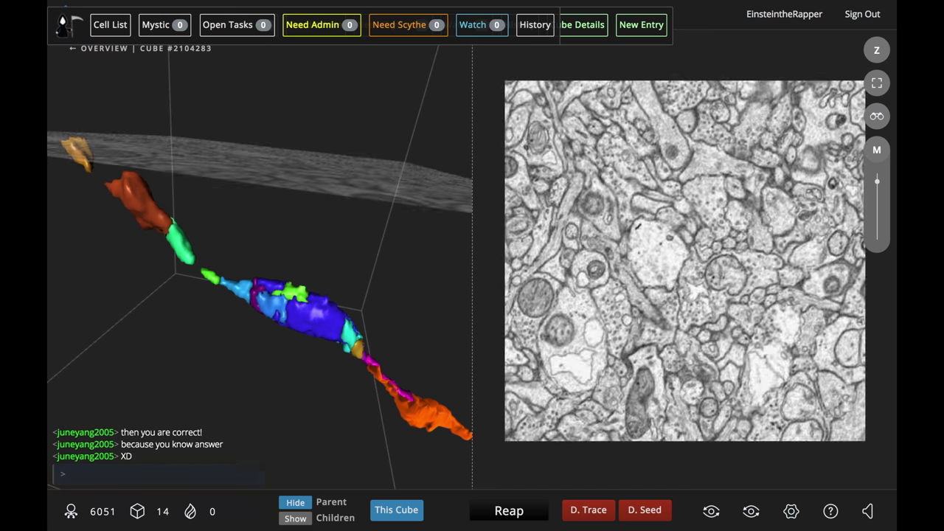
scroll(584, 346, up, 5)
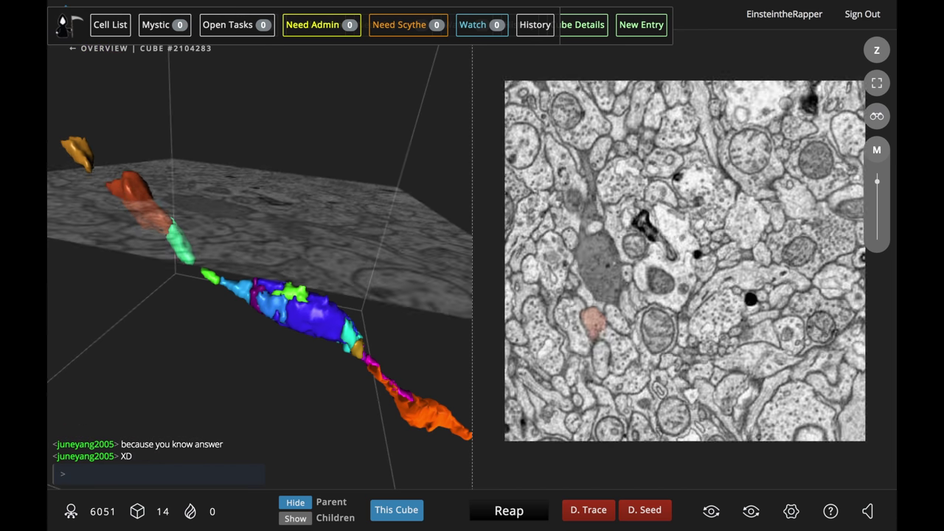
scroll(584, 346, down, 8)
scroll(590, 351, down, 8)
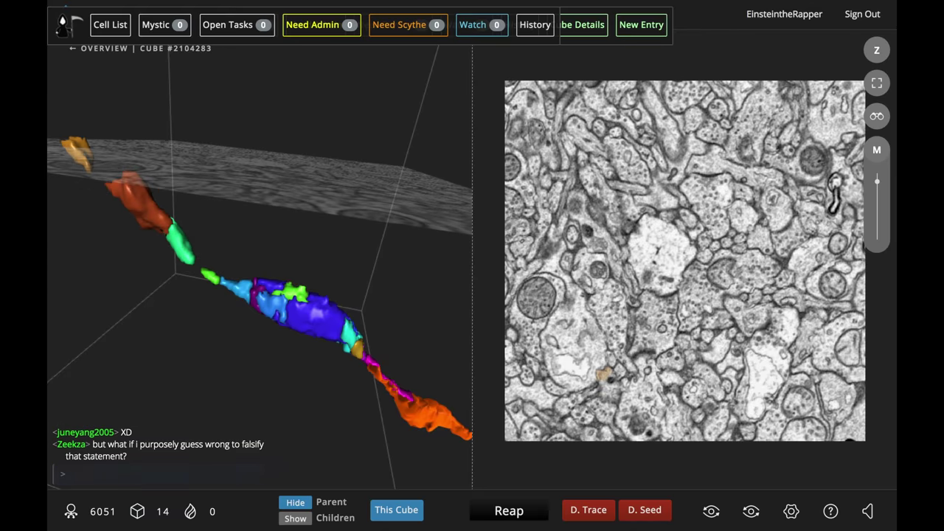
click(609, 388)
drag(447, 304, 435, 270)
scroll(609, 391, down, 6)
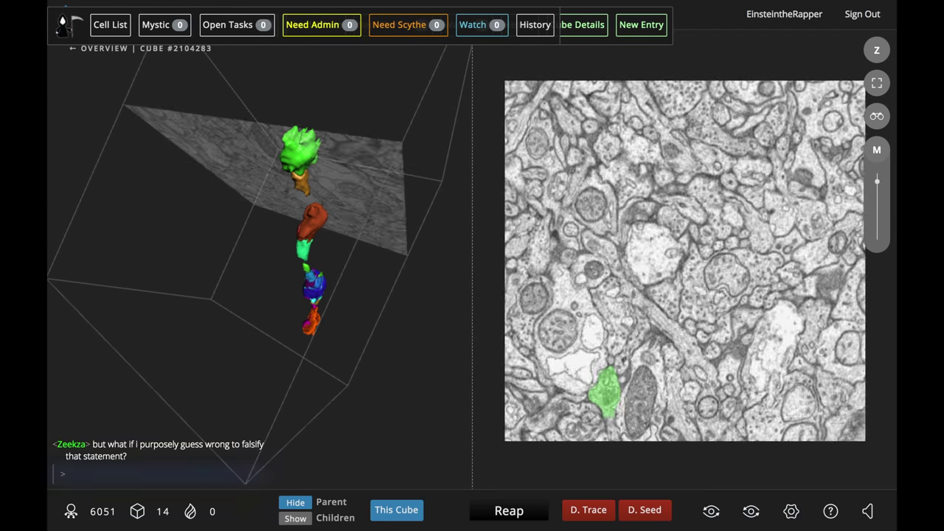
- Add the brown-red and blue segments running from the bulky green segment to the slice's edge
key(space)
ctrl+scroll(612, 436, down, 5)
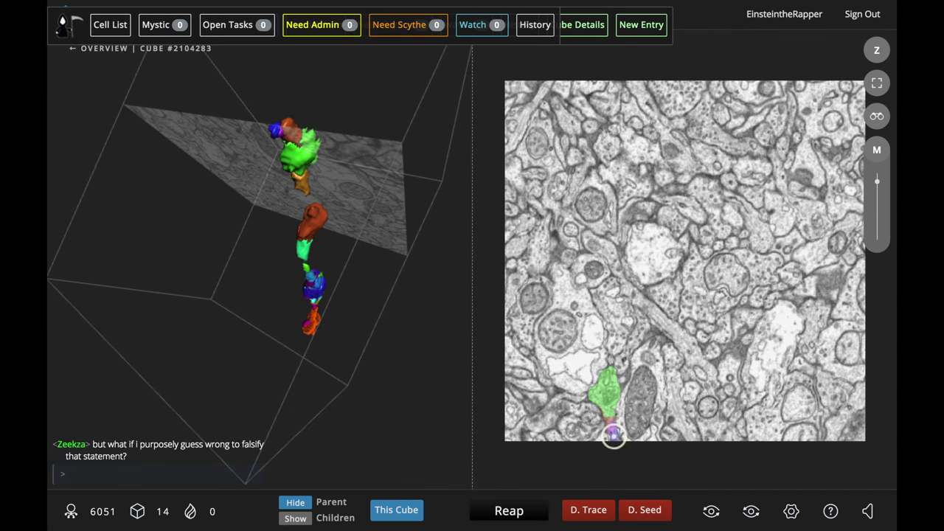
scroll(610, 391, down, 3)
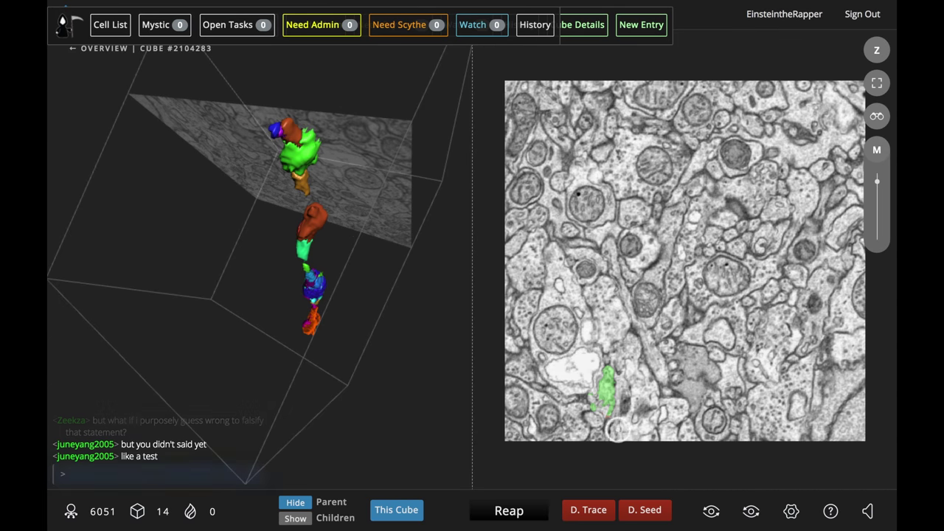
- Fill out the bulky green segment with small teal and red pieces and add the yellow piece leading away from it
click(611, 381)
click(610, 395)
scroll(609, 391, down, 10)
drag(375, 291, 164, 320)
scroll(594, 402, up, 3)
key(space)
scroll(622, 313, down, 10)
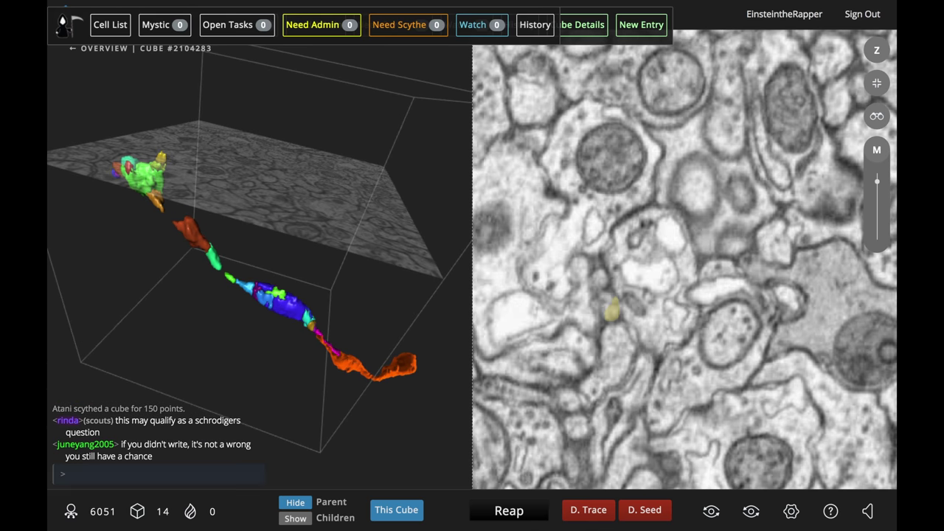
- Extend the second arm from the yellow piece with the blue, green and larger yellow segments
drag(613, 310, 568, 436)
click(563, 433)
drag(266, 243, 269, 221)
scroll(559, 430, down, 8)
click(564, 374)
scroll(564, 371, down, 8)
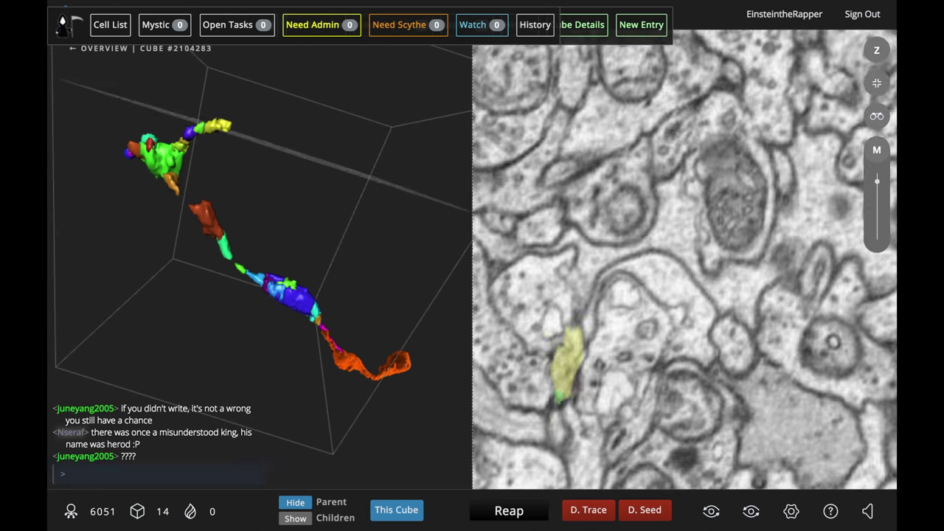
- Lengthen the second arm past the yellow segment with the small cyan and purple pieces and the dark-red segments
click(562, 355)
scroll(575, 327, down, 3)
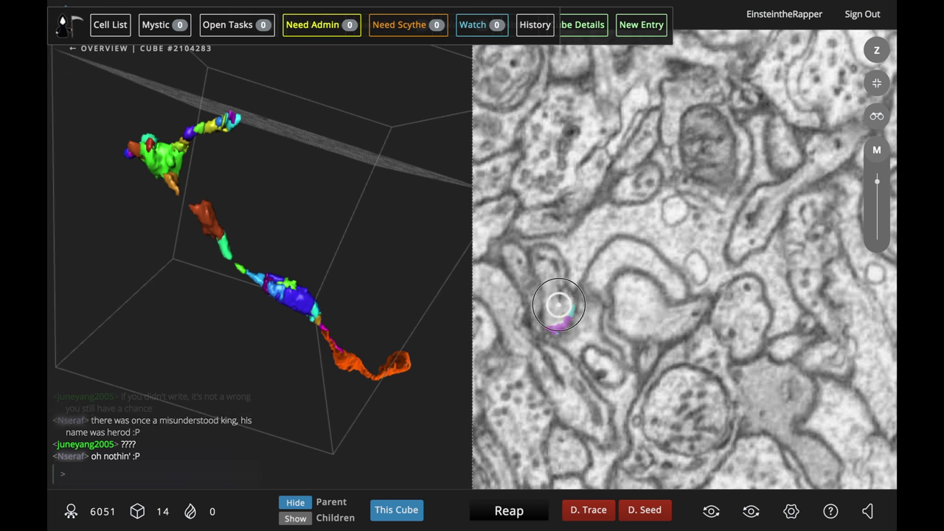
scroll(550, 266, down, 1)
click(534, 250)
scroll(516, 225, down, 8)
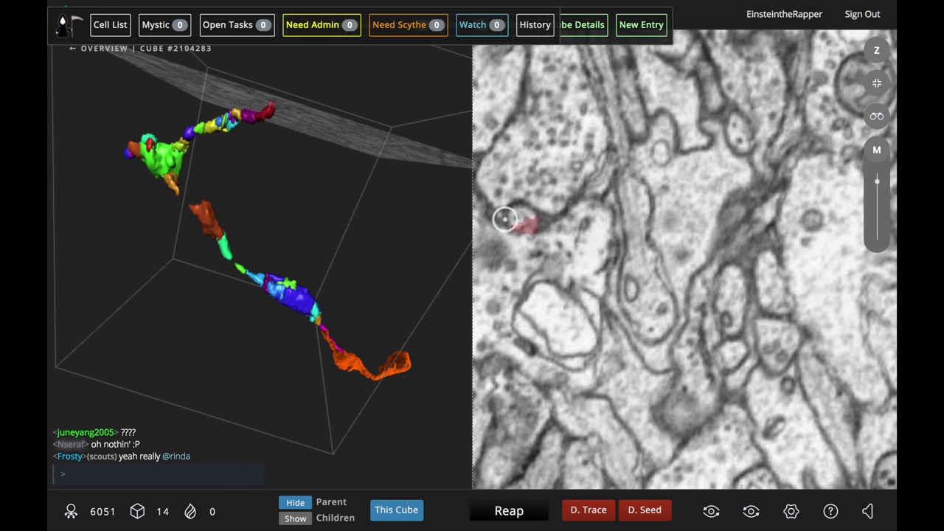
- Complete the second arm up to the cube's border with the small blue and cyan pieces and the large crimson segment
click(507, 217)
scroll(509, 208, down, 4)
click(510, 207)
drag(348, 217, 325, 265)
scroll(502, 185, down, 2)
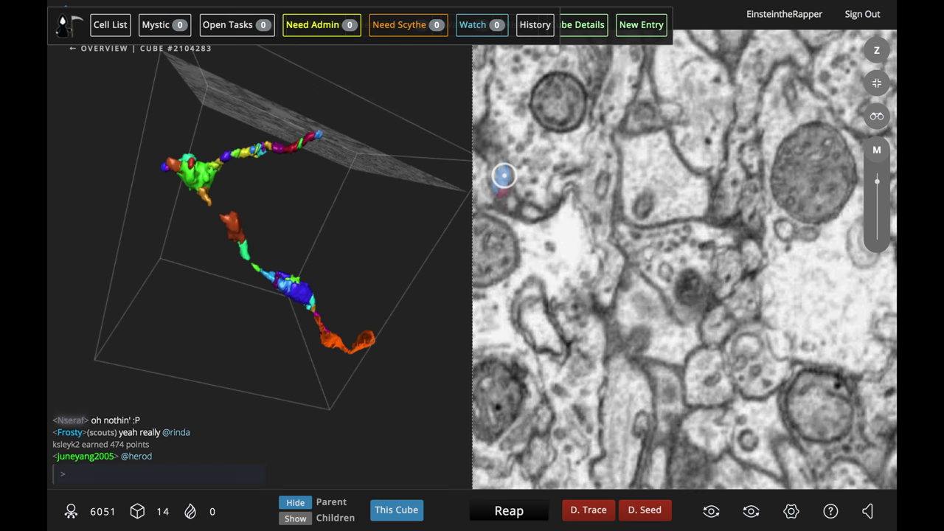
scroll(489, 144, down, 1)
scroll(486, 129, down, 1)
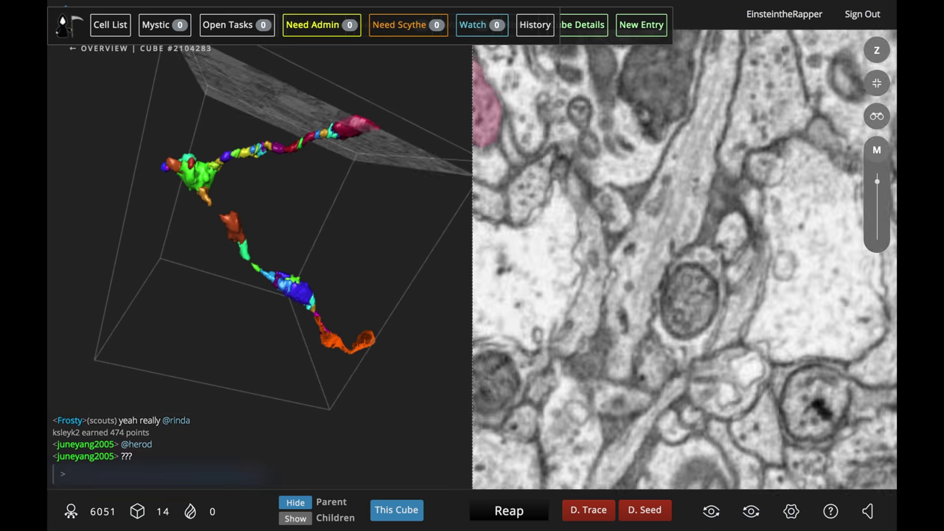
scroll(685, 260, down, 5)
scroll(428, 232, down, 3)
mouse_move(436, 237)
mouse_down()
mouse_move(396, 219)
mouse_move(439, 238)
mouse_up()
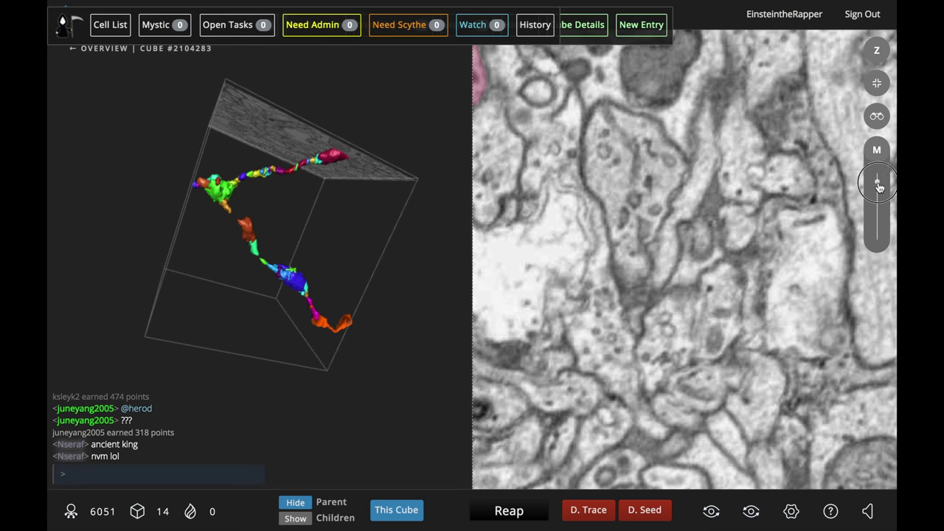
- Lower the M value to about the middle of its range, reap cube #2104283 and move on from the points summary
drag(879, 188, 878, 210)
mouse_move(374, 283)
mouse_down()
mouse_move(344, 285)
mouse_move(361, 287)
mouse_up()
click(502, 514)
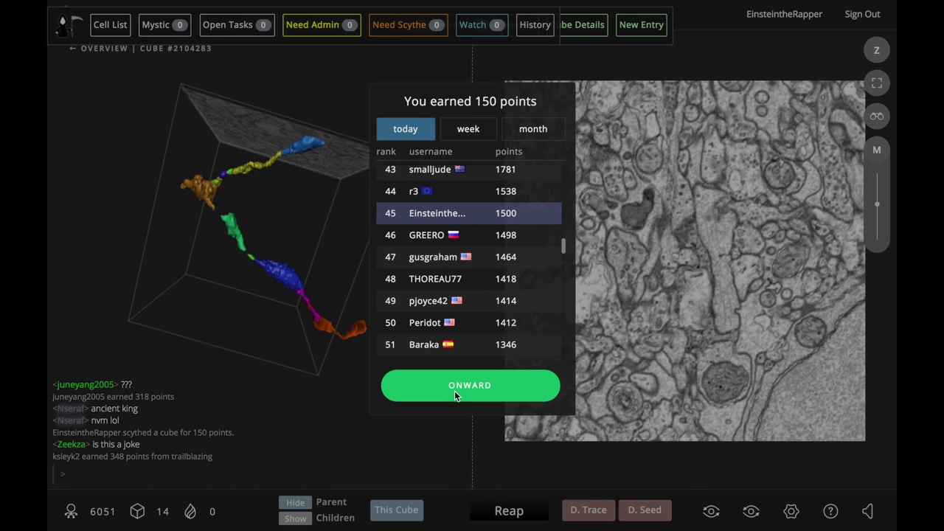
click(455, 389)
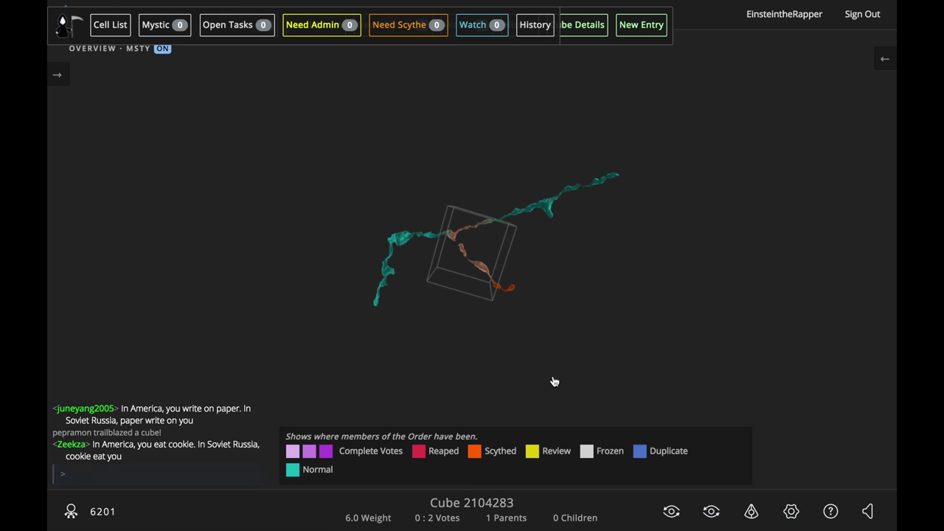
- Examine the scythed branch of cube 2104283 within the whole cell from several angles in the overview
drag(554, 381, 347, 294)
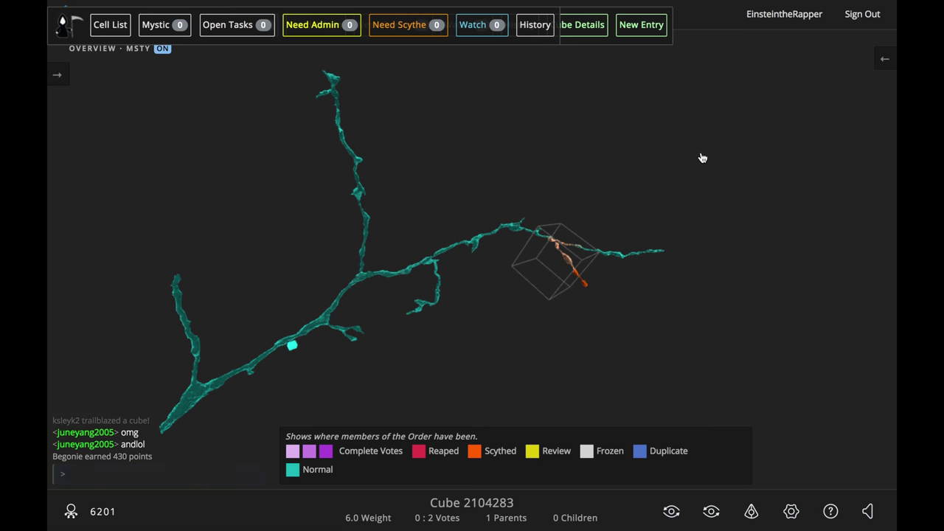
drag(702, 155, 565, 341)
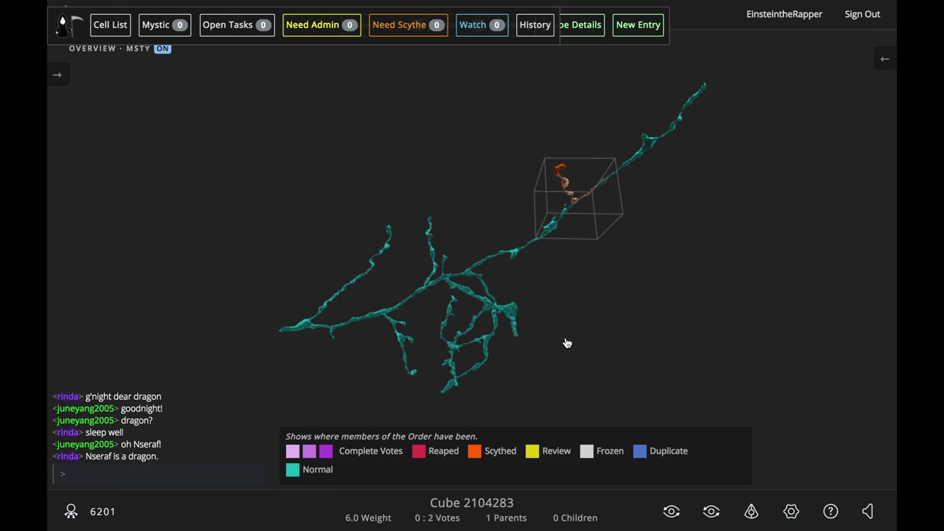
drag(550, 337, 344, 227)
drag(608, 340, 684, 428)
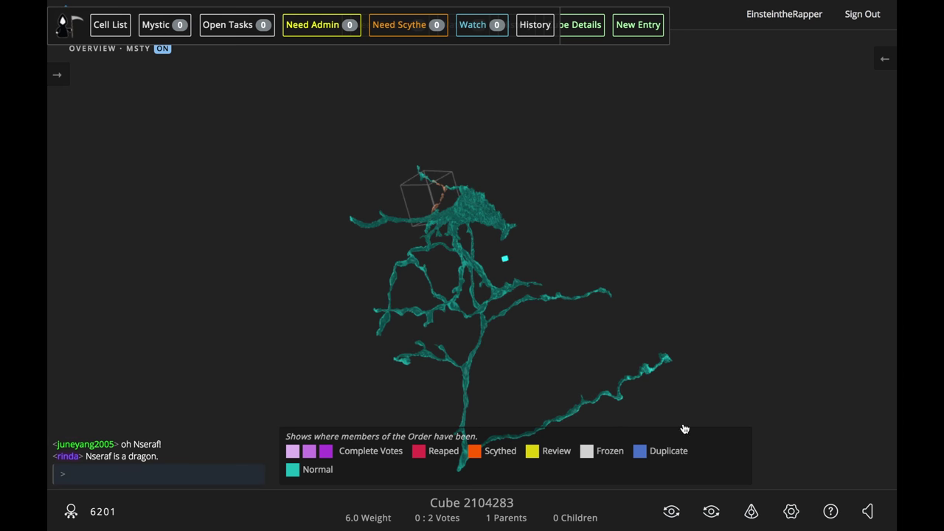
drag(714, 315, 729, 143)
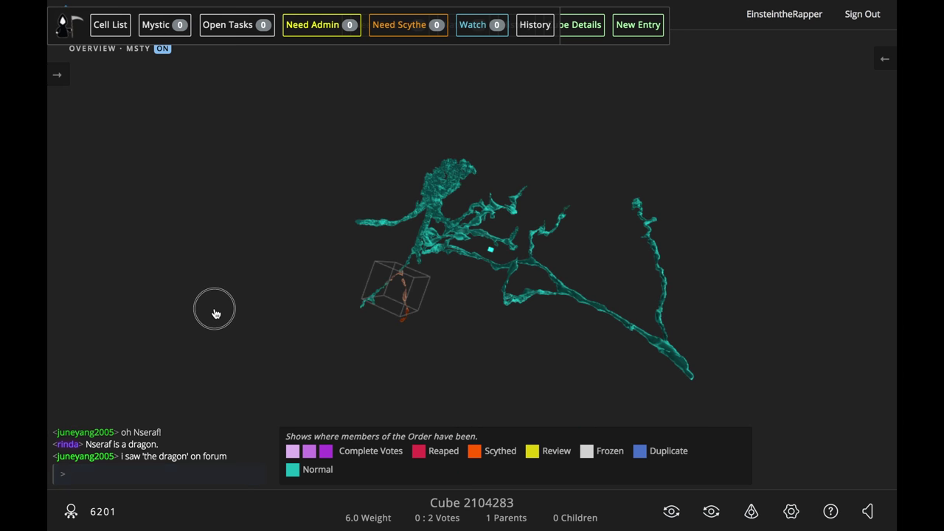
drag(213, 312, 806, 315)
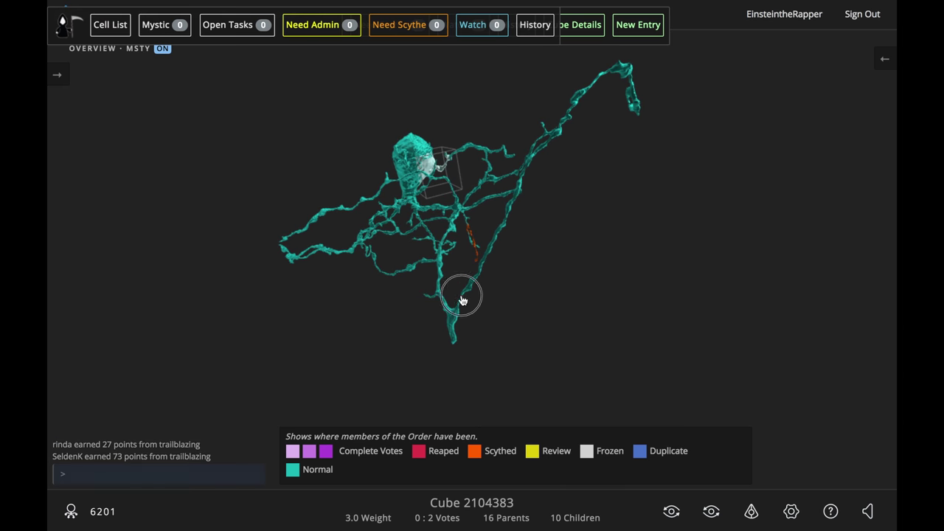
- Turn off the Msty setting for the Syke's Trophy cell
drag(462, 297, 518, 382)
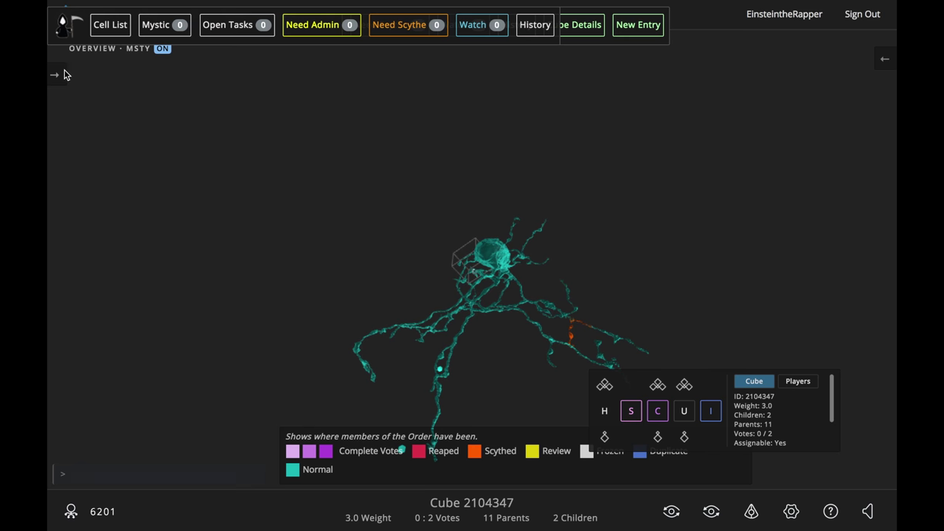
click(62, 75)
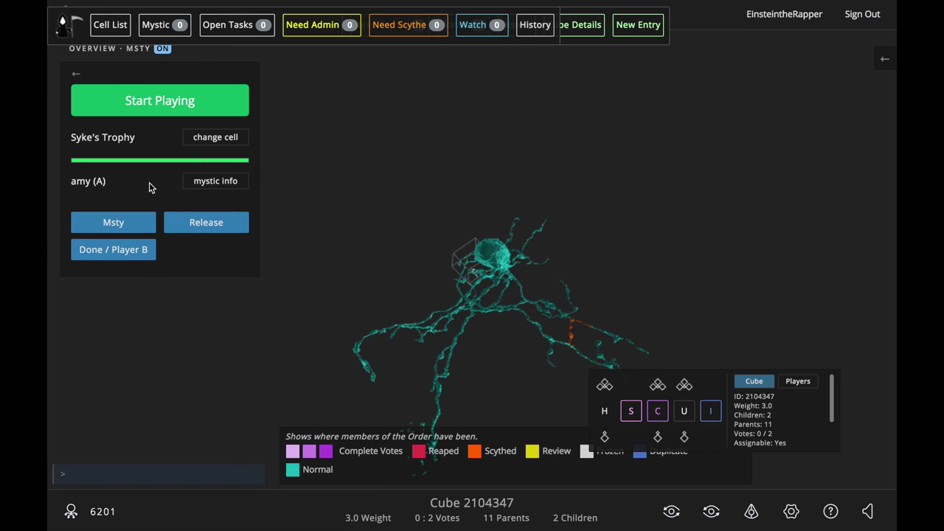
click(113, 223)
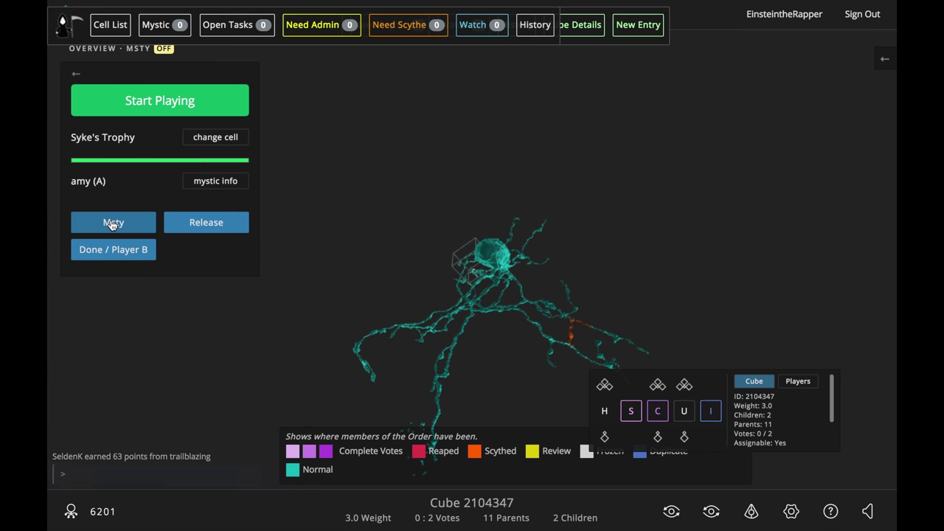
- Examine the branches around scythed cube 2104283 from several angles and up close in the overview
scroll(373, 276, up, 5)
scroll(373, 276, down, 5)
drag(373, 276, 782, 139)
drag(782, 139, 324, 154)
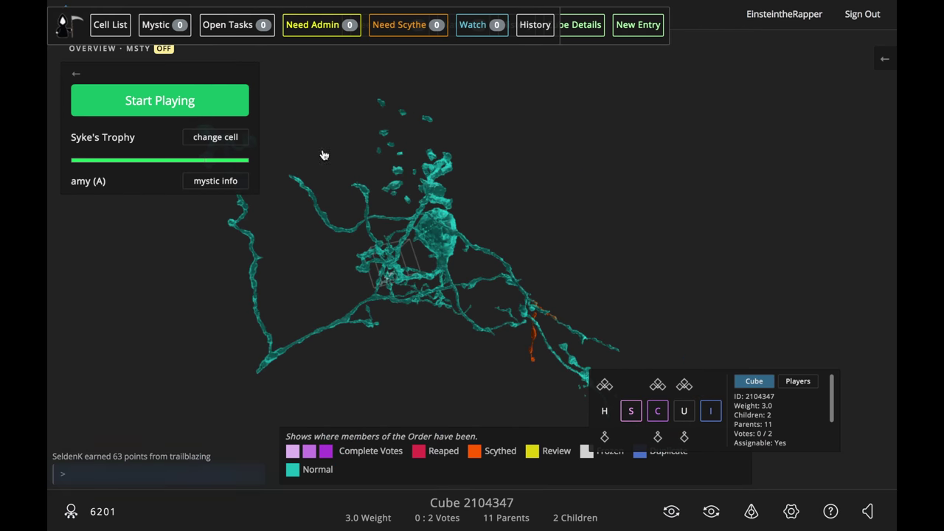
drag(642, 287, 588, 418)
scroll(598, 250, up, 5)
click(357, 240)
scroll(495, 241, up, 5)
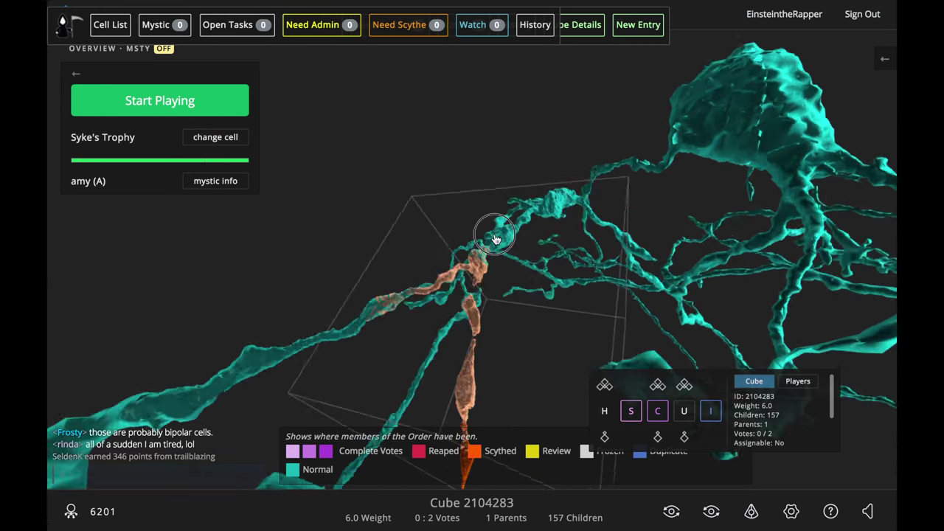
- Select cube 2104338 near the cell body and open it for inspection
click(498, 240)
click(590, 287)
click(582, 331)
scroll(582, 331, down, 10)
drag(582, 332, 593, 389)
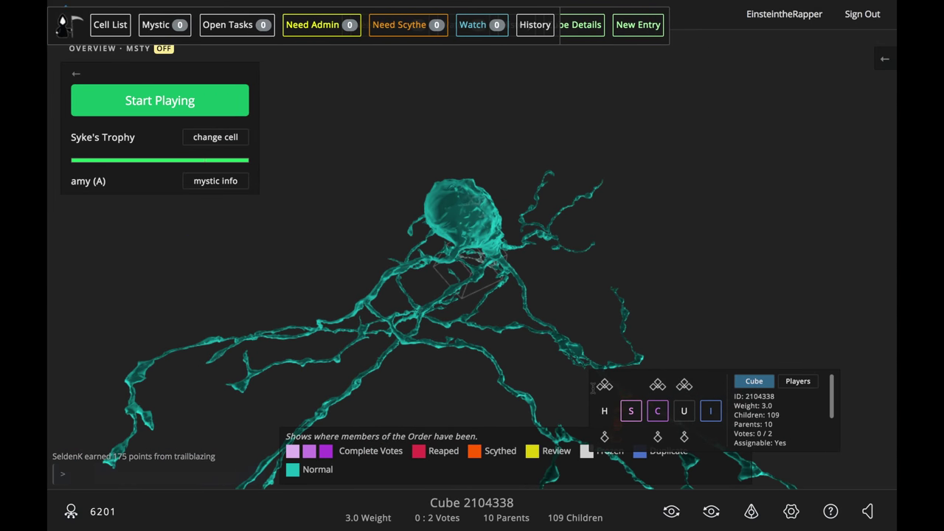
key(i)
drag(88, 290, 370, 372)
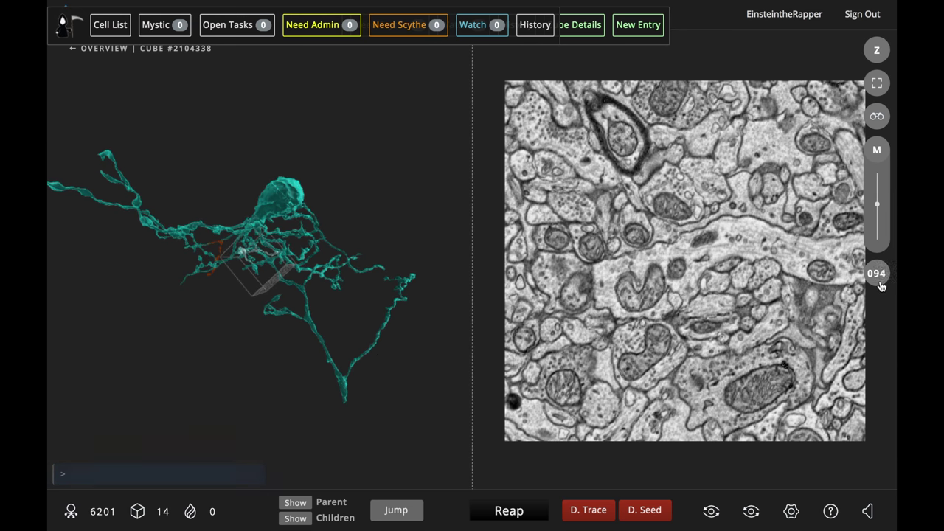
- Examine the trace of cube 2104338 from several angles, showing the parent segments and toggling the child segments
key(h)
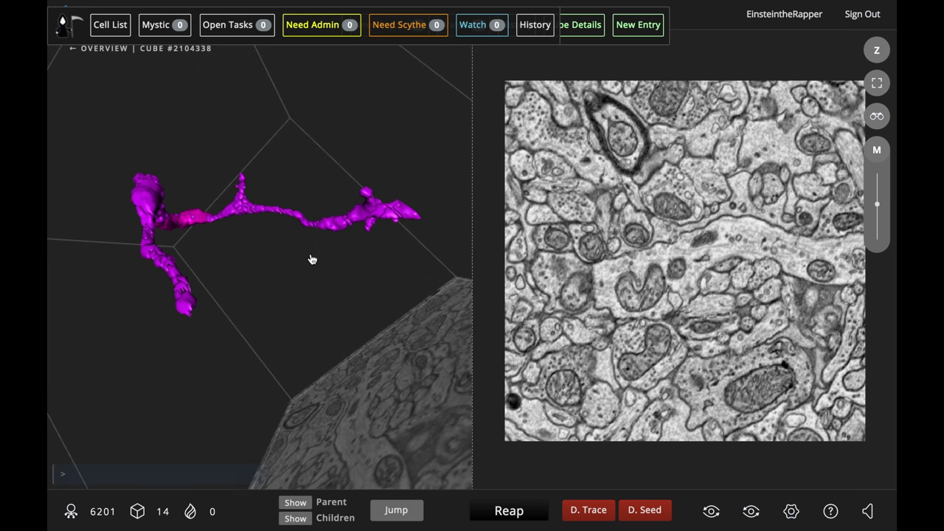
drag(312, 259, 271, 369)
scroll(333, 171, down, 2)
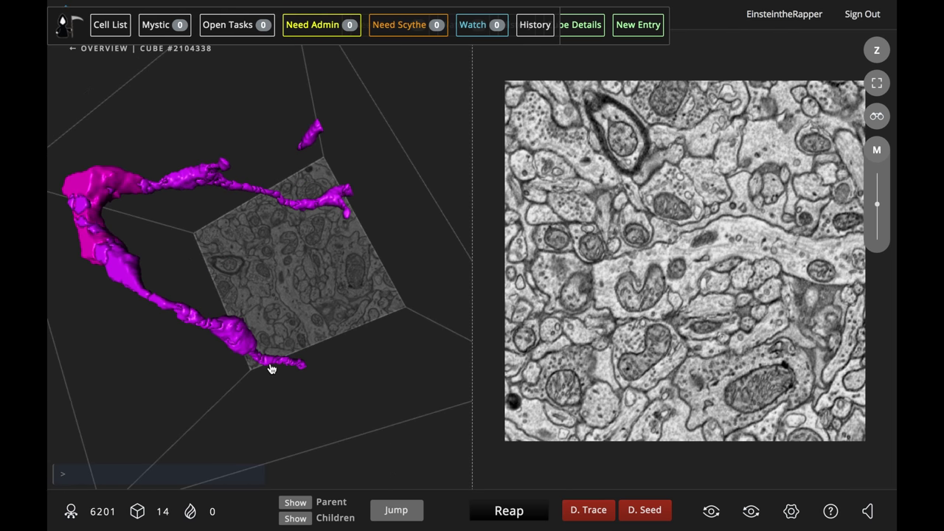
click(296, 503)
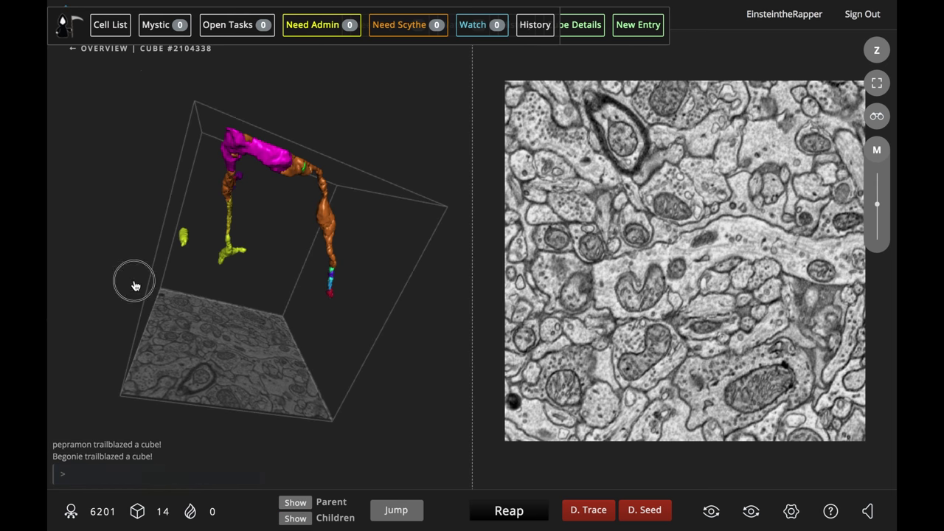
drag(135, 286, 271, 367)
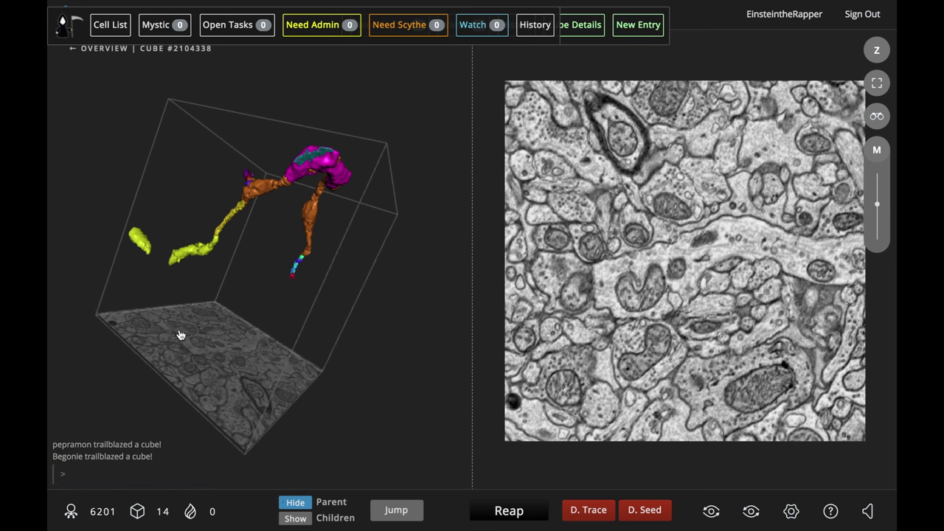
drag(180, 335, 206, 231)
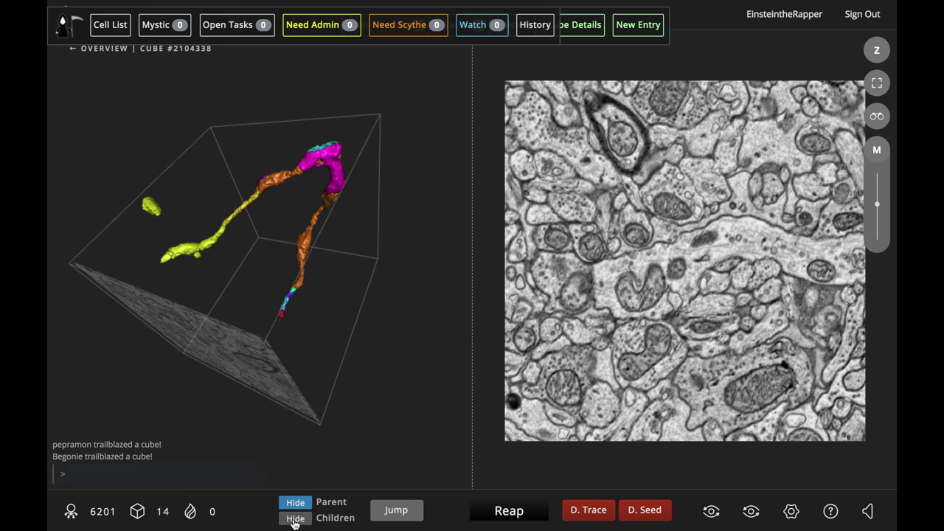
click(295, 519)
- Raise the M value to its maximum and remove the detached yellow fragment from the trace of cube 2104338
click(149, 211)
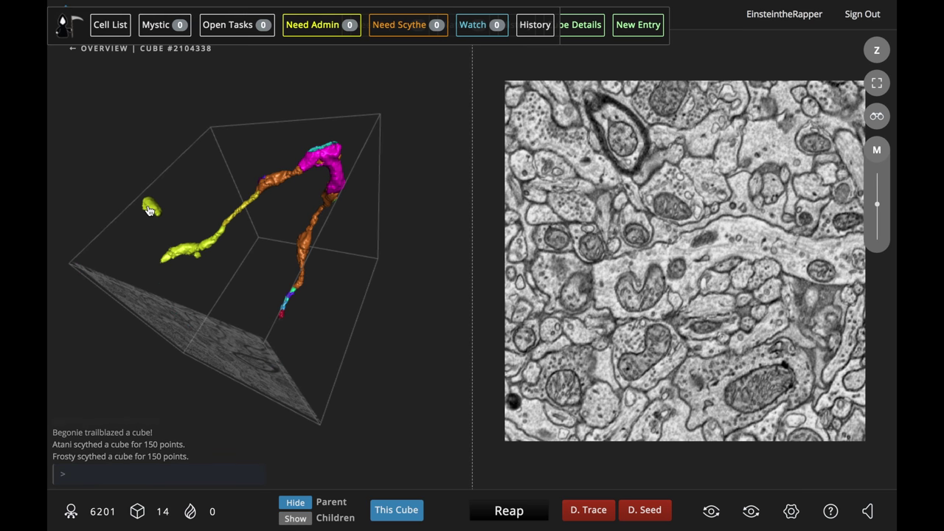
click(148, 210)
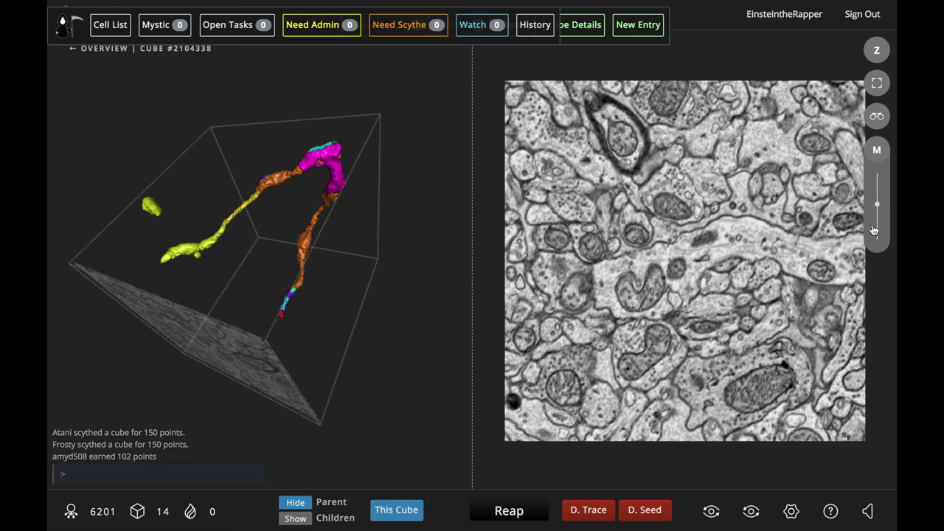
drag(876, 204, 878, 183)
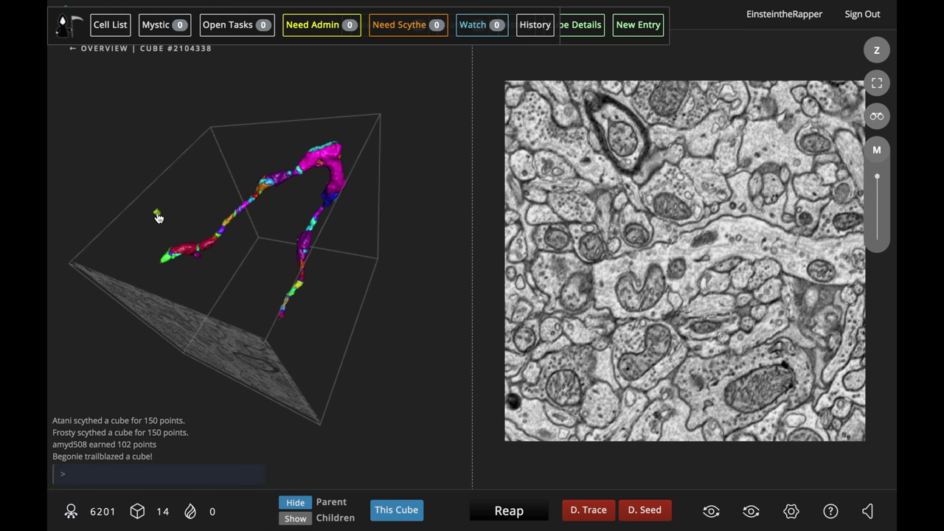
drag(238, 312, 248, 337)
click(172, 275)
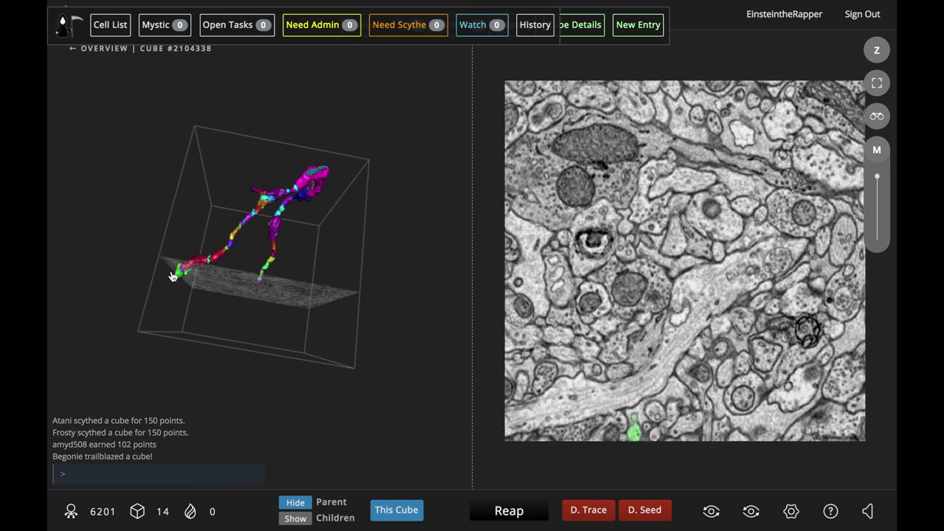
- Check the trace against the slices, reap cube 2104338 and move on from the points summary
scroll(755, 279, down, 3)
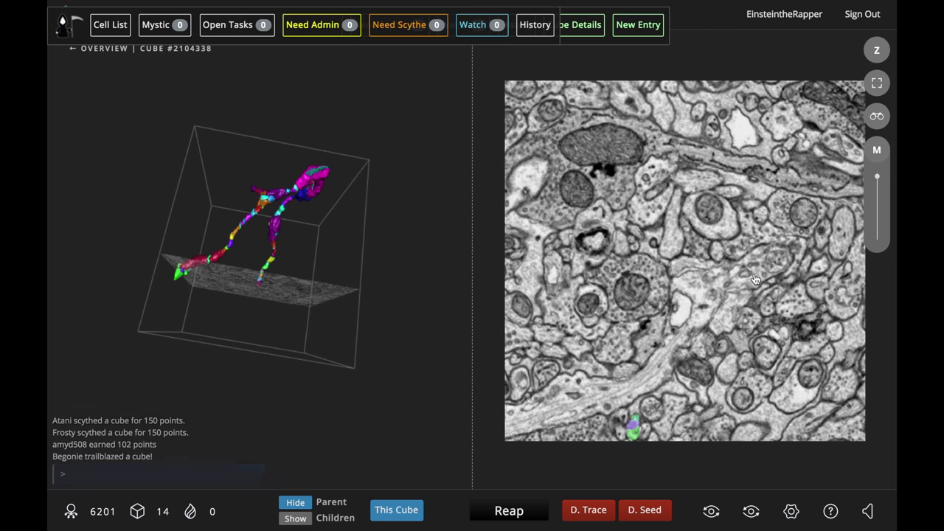
drag(328, 294, 122, 255)
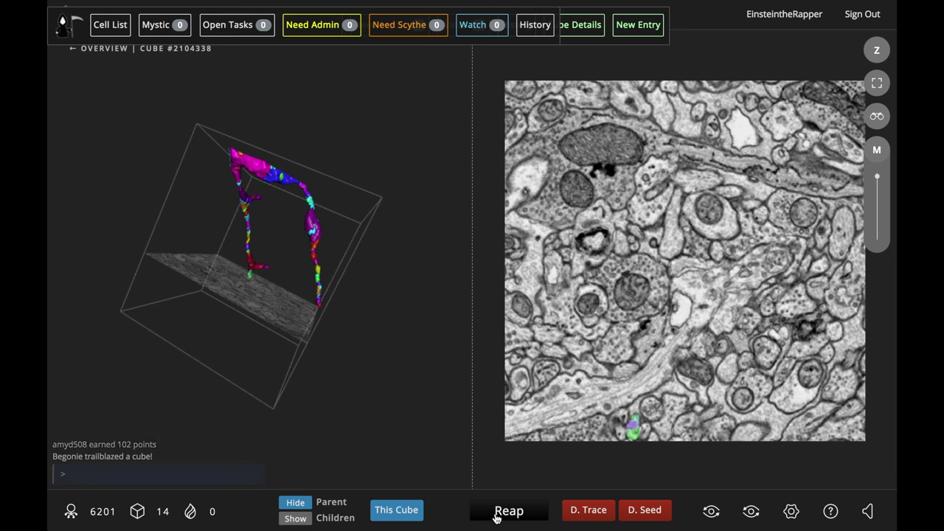
click(510, 512)
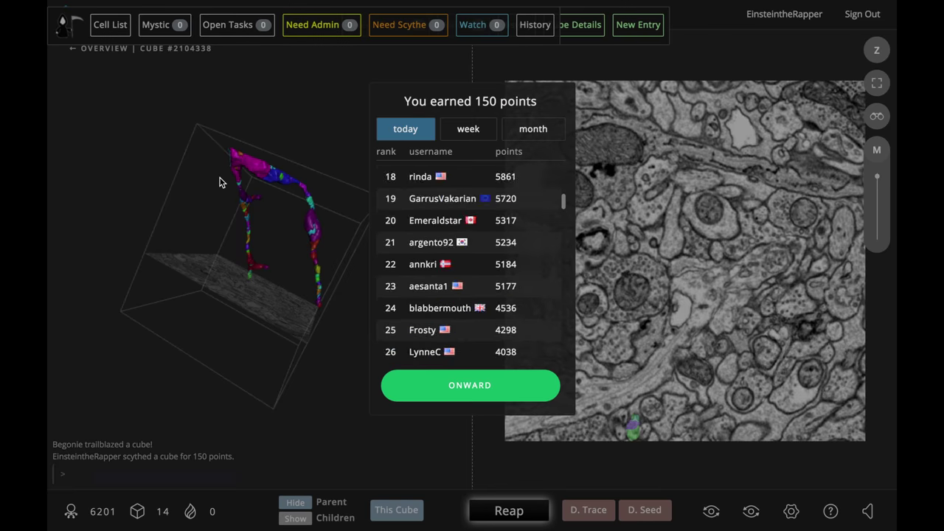
click(473, 398)
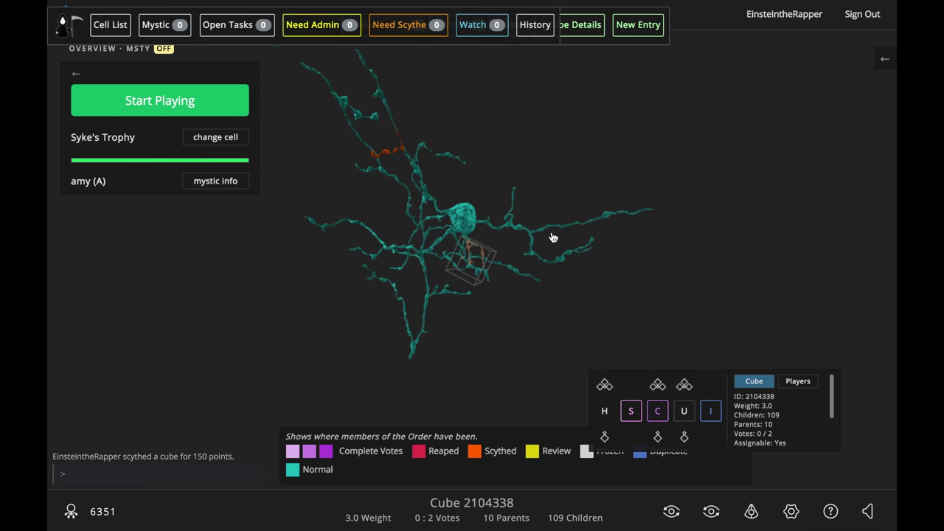
- Select cube 2104302 next to the scythed branch in the overview and open it for inspection
drag(337, 186, 259, 314)
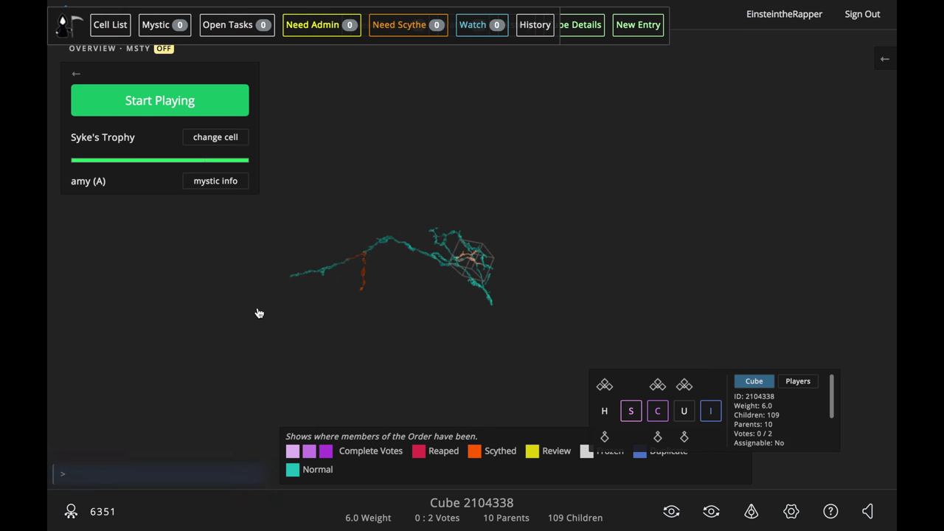
drag(259, 314, 411, 313)
click(411, 313)
click(711, 411)
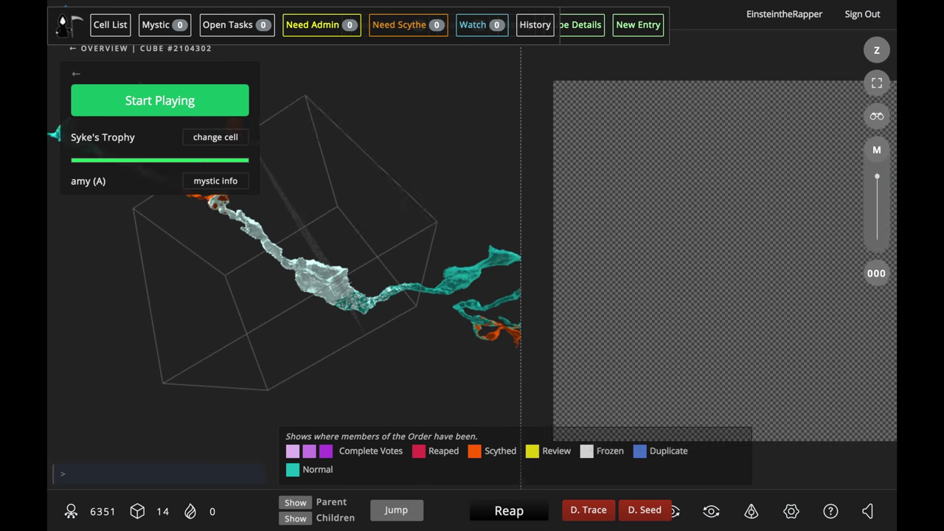
drag(298, 383, 273, 275)
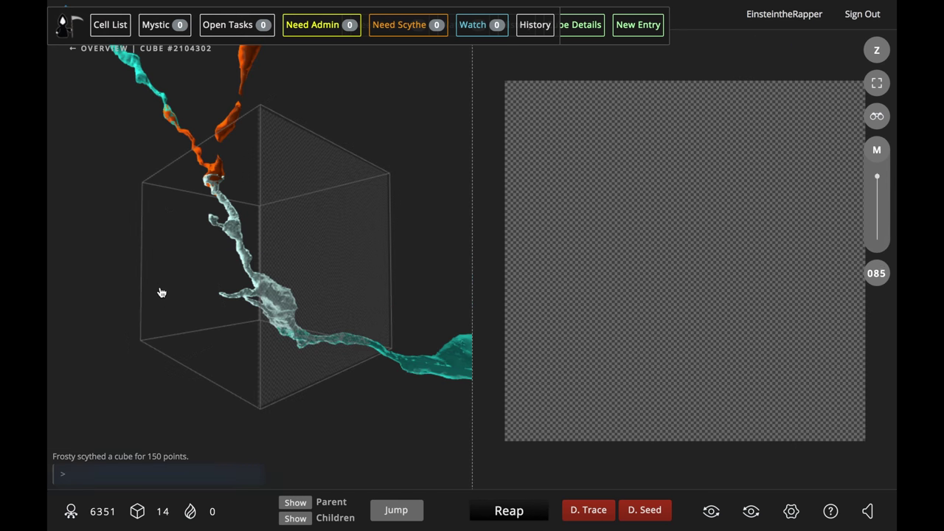
- Step through the image slices of cube 2104302 to check its purple trace
drag(142, 317, 199, 325)
key(Up)
key(Up)
key(Up)
key(Up)
key(Up)
key(Up)
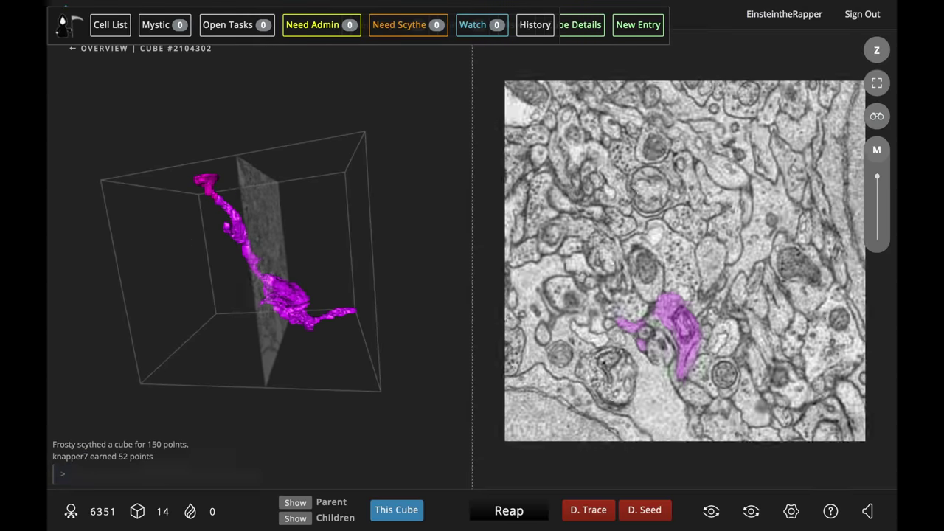
key(Up)
key(Up)
key(Up)
key(Up)
key(Up)
key(Up)
key(Up)
key(Up)
key(Up)
key(Up)
key(Up)
key(Up)
- Lower the M value to about the middle of its range and check the coloured segments against the slices
drag(877, 176, 875, 213)
drag(210, 255, 377, 247)
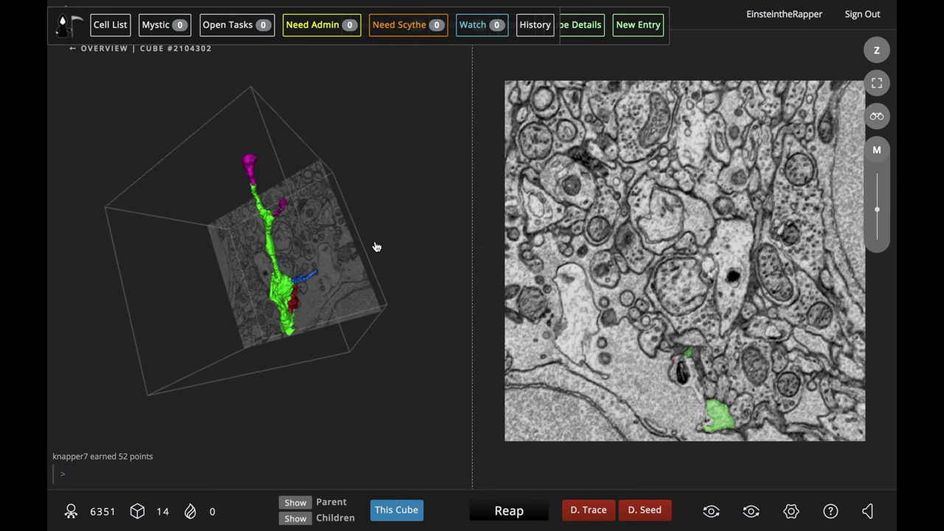
scroll(747, 346, up, 5)
scroll(747, 346, down, 8)
scroll(660, 358, down, 4)
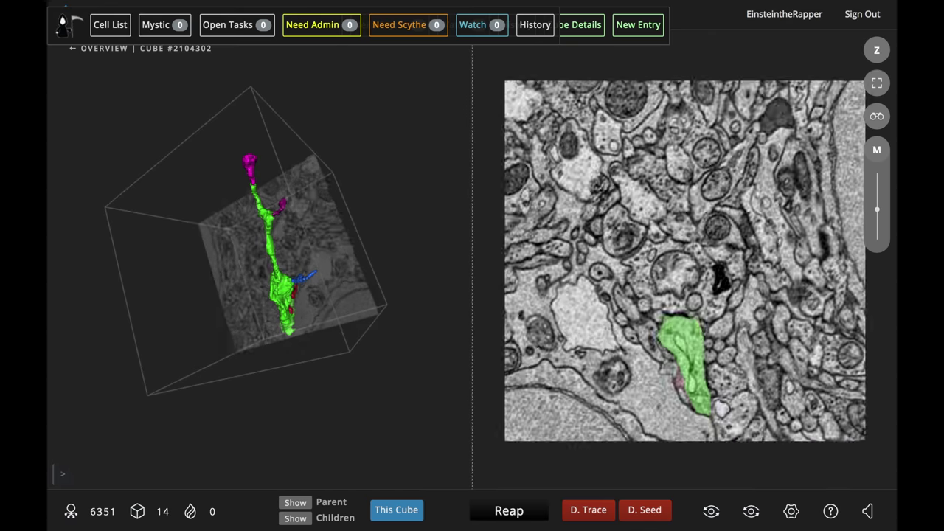
- Remove the small red segment beside the thick green trunk from the trace of cube 2104302
drag(294, 291, 354, 249)
key(space)
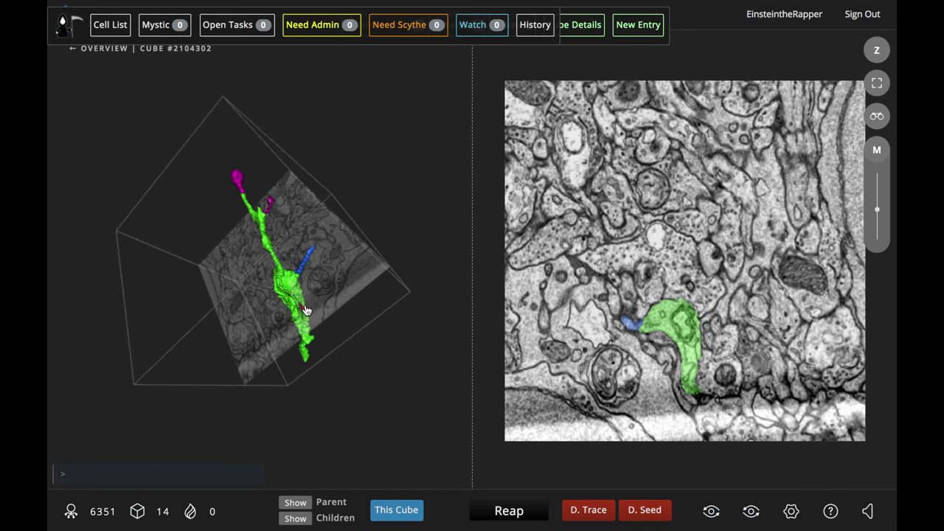
scroll(306, 312, up, 5)
key(space)
scroll(757, 384, down, 4)
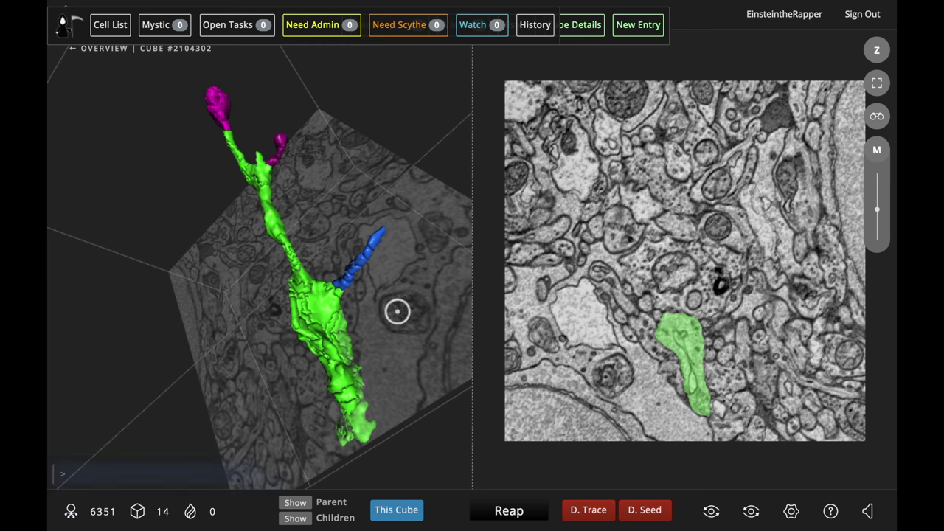
- Reap cube 2104302 and move on from the points summary
drag(397, 311, 432, 516)
click(509, 511)
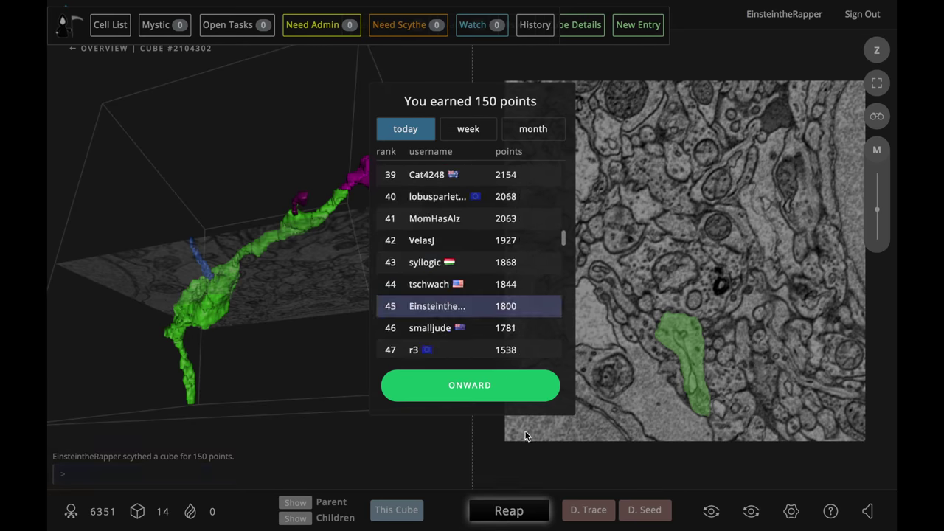
click(452, 395)
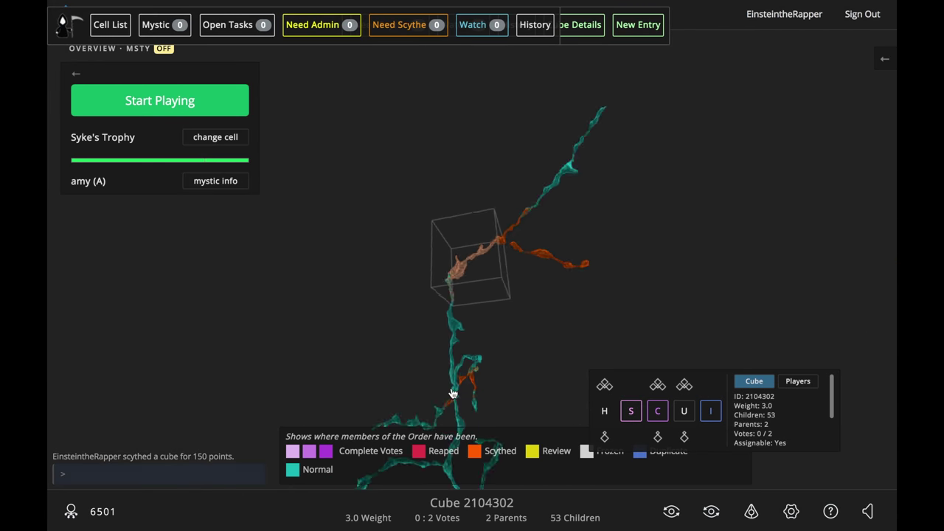
- Turn the Msty setting back on for Syke's Trophy and view the cell from another angle
click(113, 223)
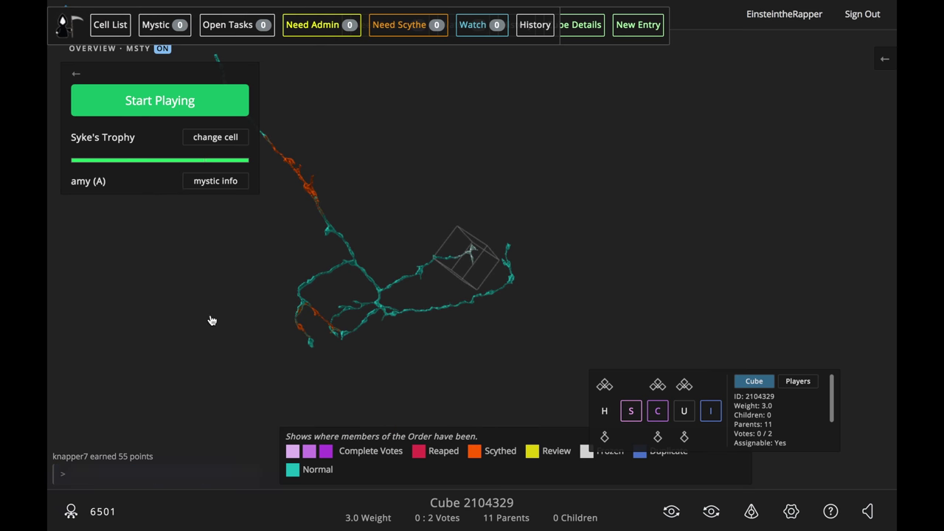
drag(211, 321, 536, 251)
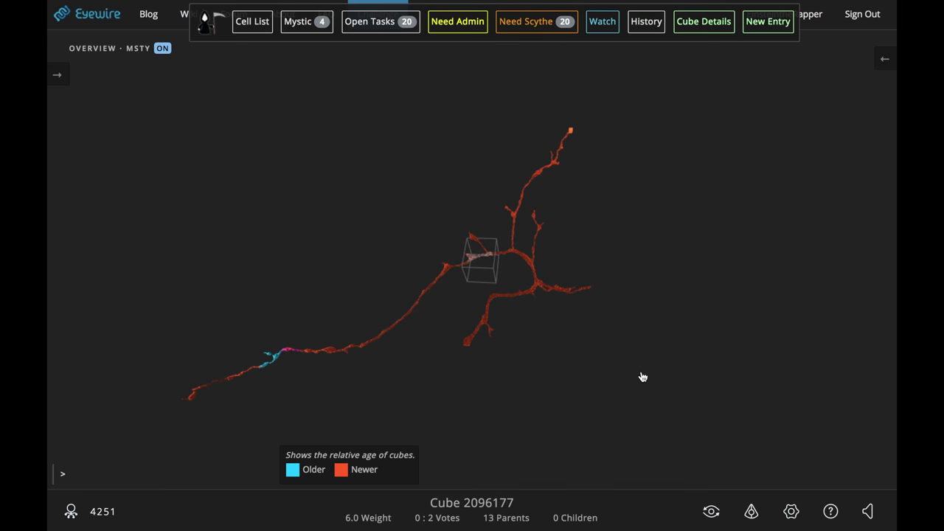
- Turn off the Msty setting for the Nurro's Accolade cell
drag(643, 377, 524, 310)
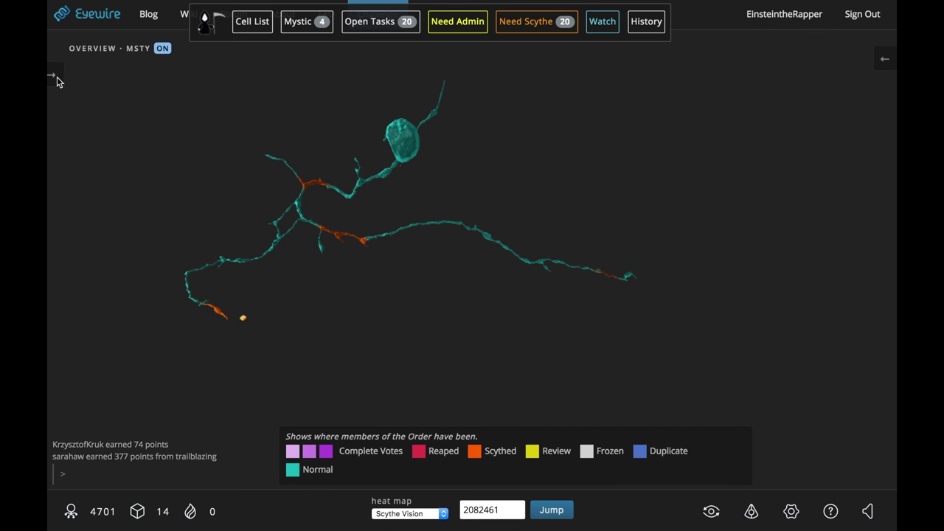
click(57, 75)
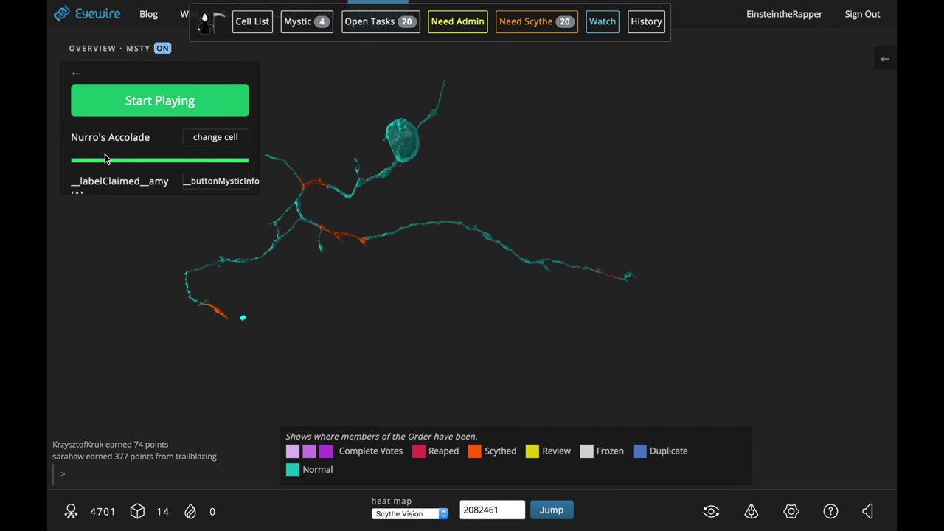
click(122, 229)
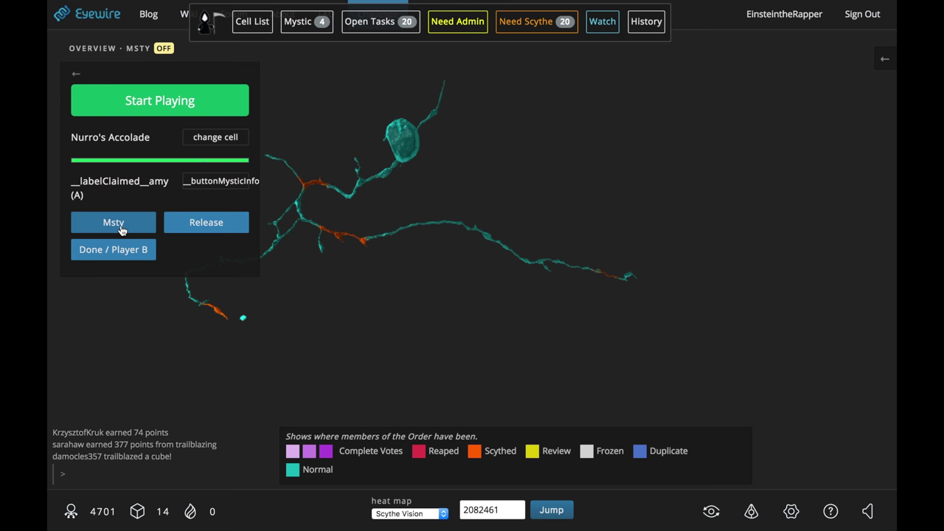
drag(158, 48, 175, 54)
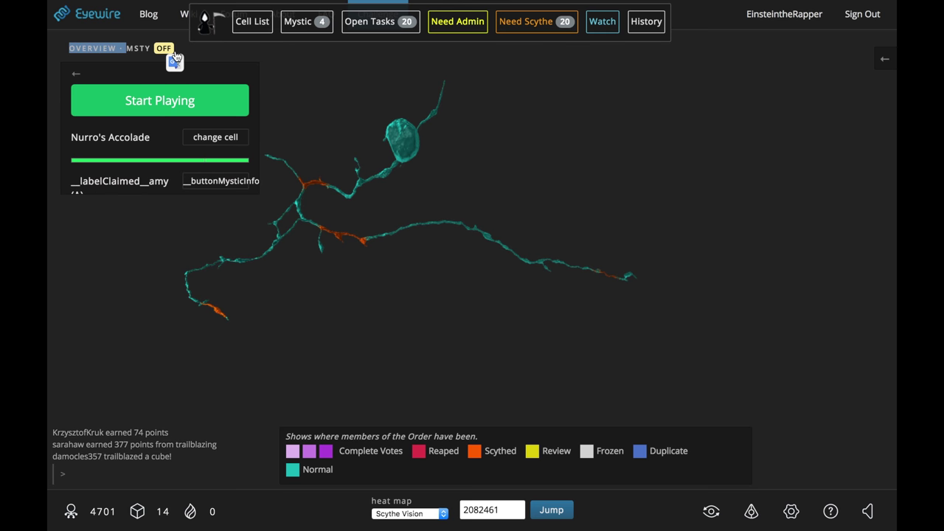
click(176, 54)
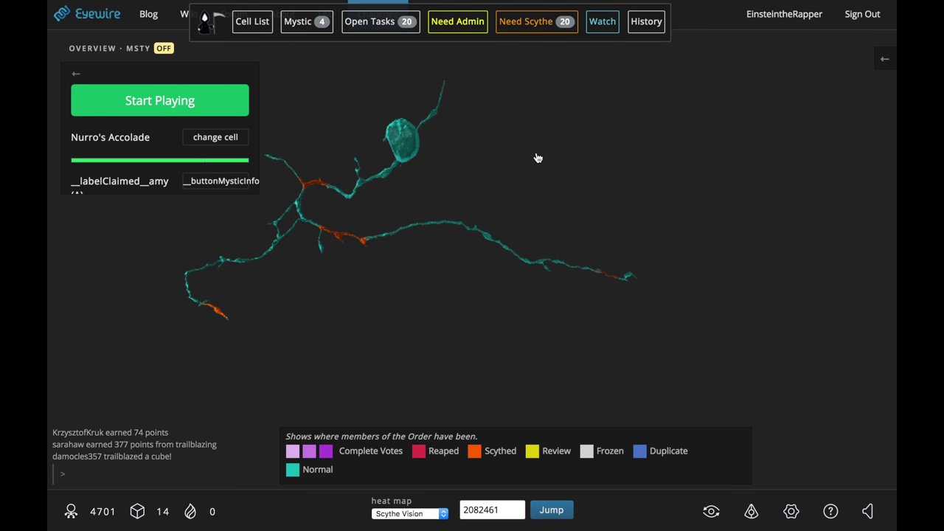
- Open the Rika's Cheer cell from the Mystic cells that need Player B in the Scouts' Log
click(305, 25)
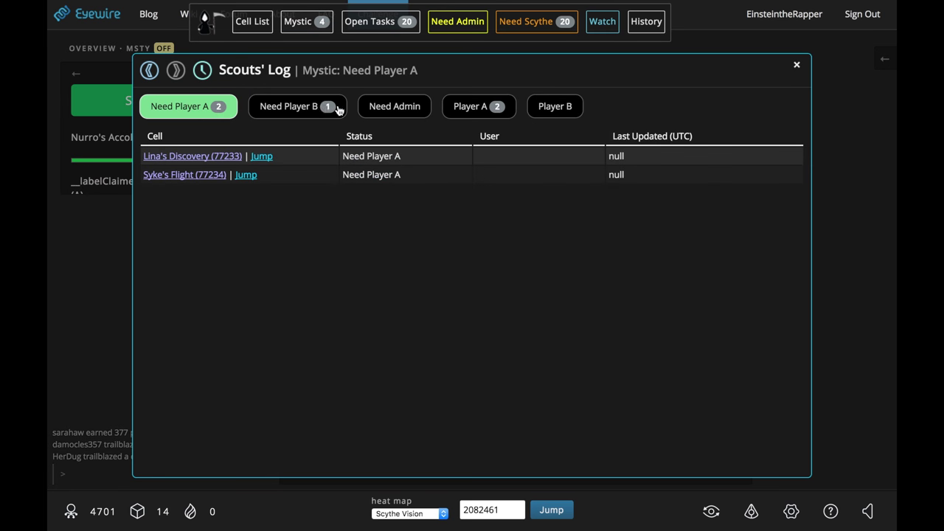
click(293, 108)
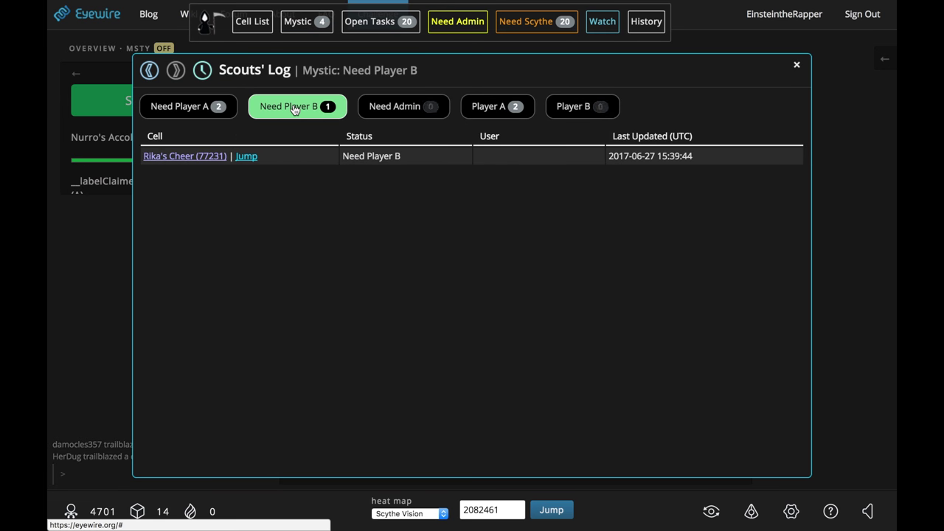
click(184, 156)
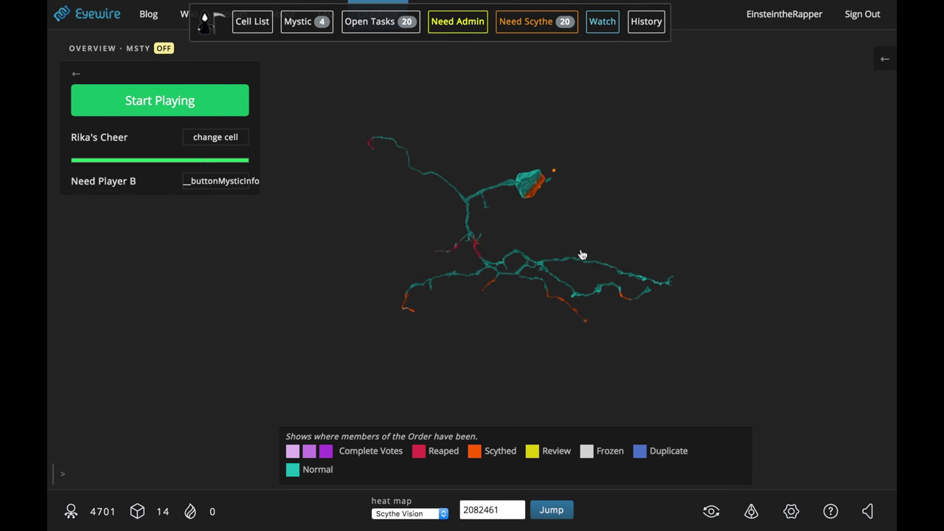
- Switch the overview heat map to Scythed Over for a closer look at the Rika's Cheer cell
click(425, 514)
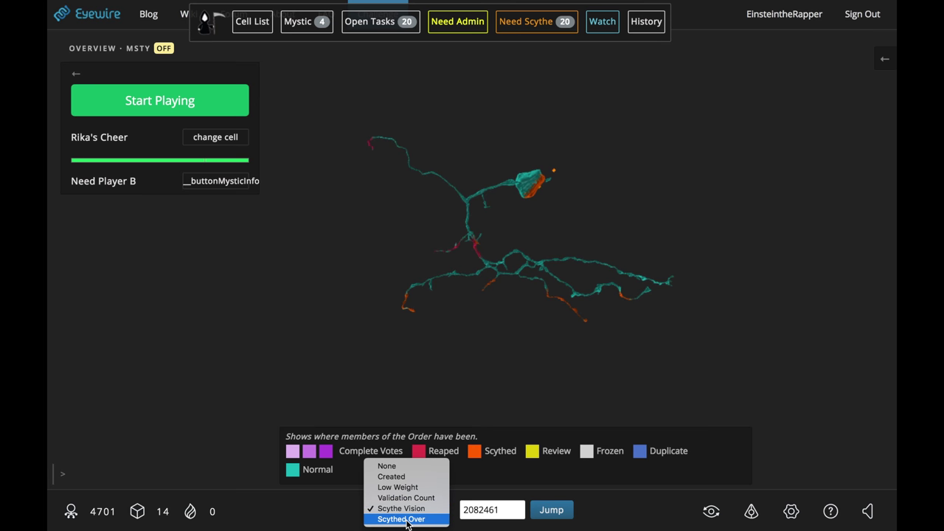
click(402, 520)
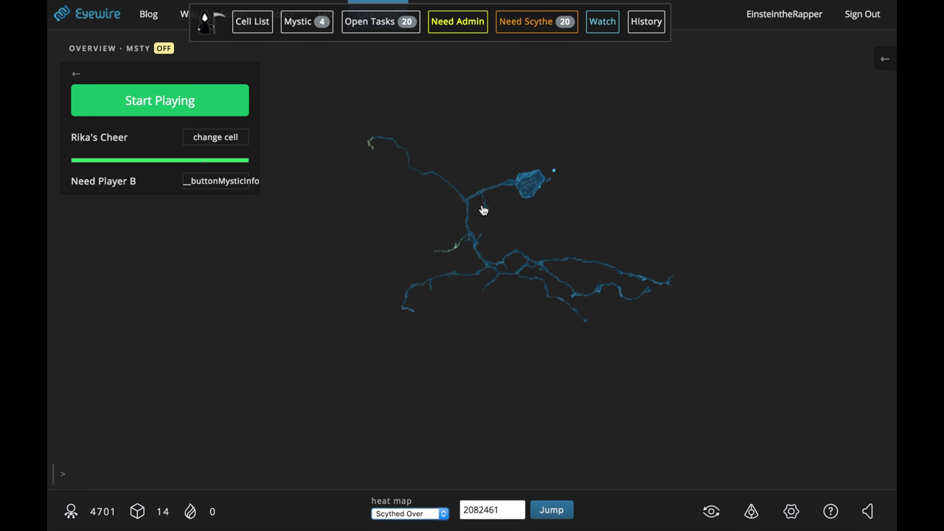
scroll(482, 212, up, 10)
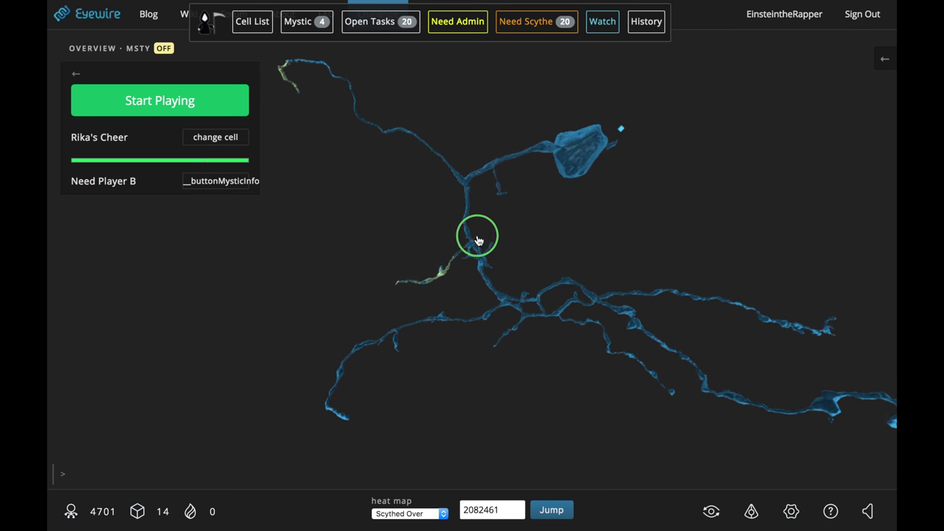
- Collapse the cell panel and open cube 2082501 on the short greenish branch beside the trunk for inspection
click(74, 75)
click(411, 284)
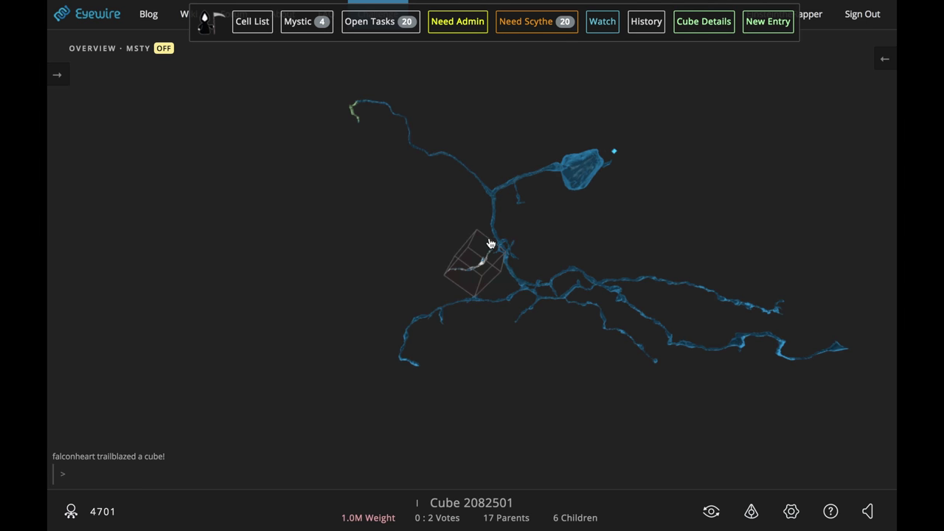
key(space)
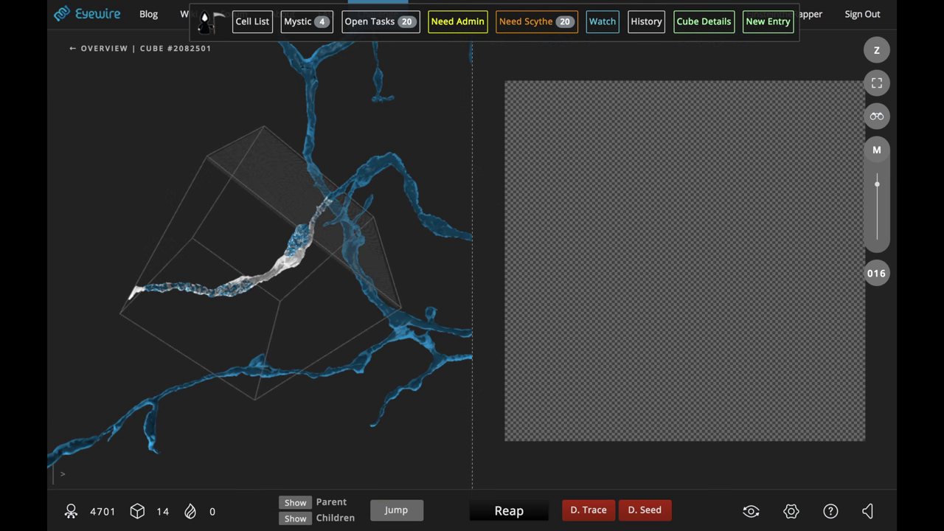
- Examine the trace and the missing yellow segment of cube 2082501 in 3D and across its slices, then return to the overview
drag(300, 371, 342, 290)
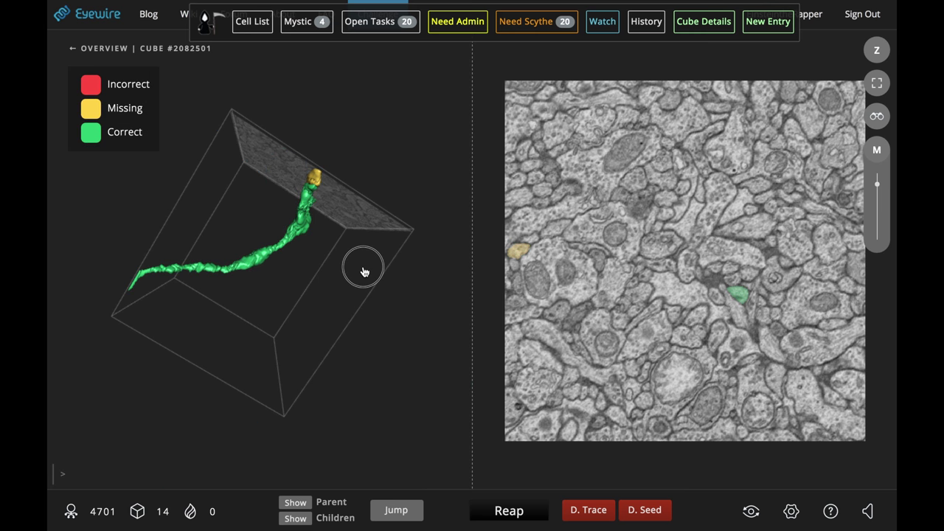
drag(363, 272, 245, 191)
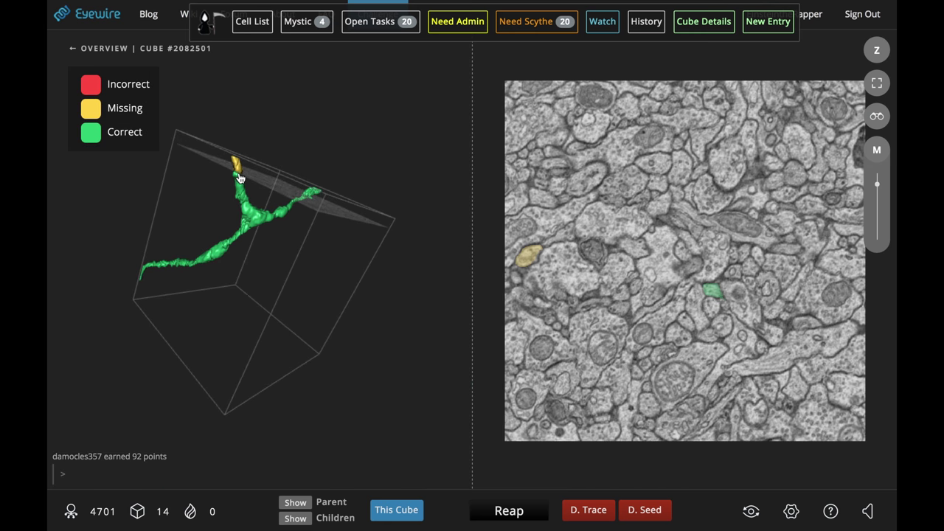
scroll(639, 264, down, 2)
scroll(638, 264, up, 2)
scroll(639, 264, down, 3)
scroll(224, 209, up, 3)
drag(224, 209, 393, 277)
click(87, 53)
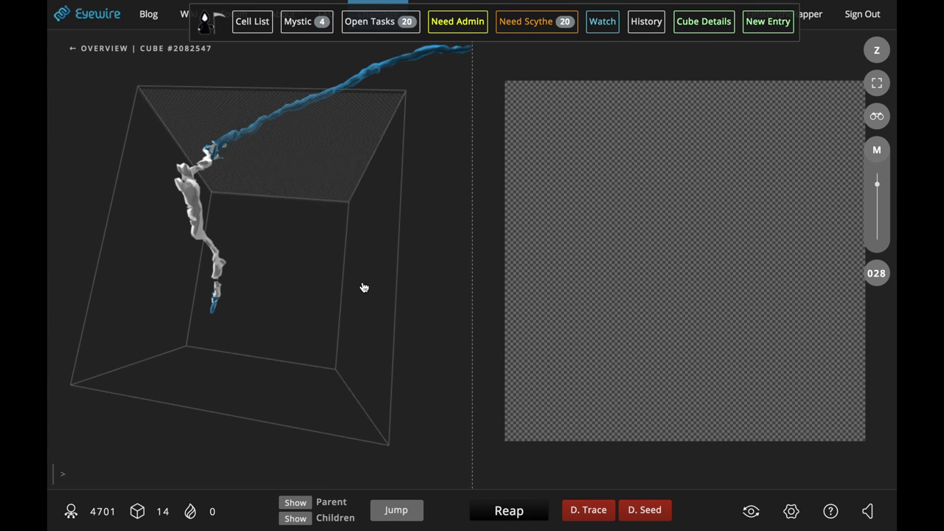
- Inspect the correct and missing segments of cube 2082547 in 3D and return to the overview
click(304, 302)
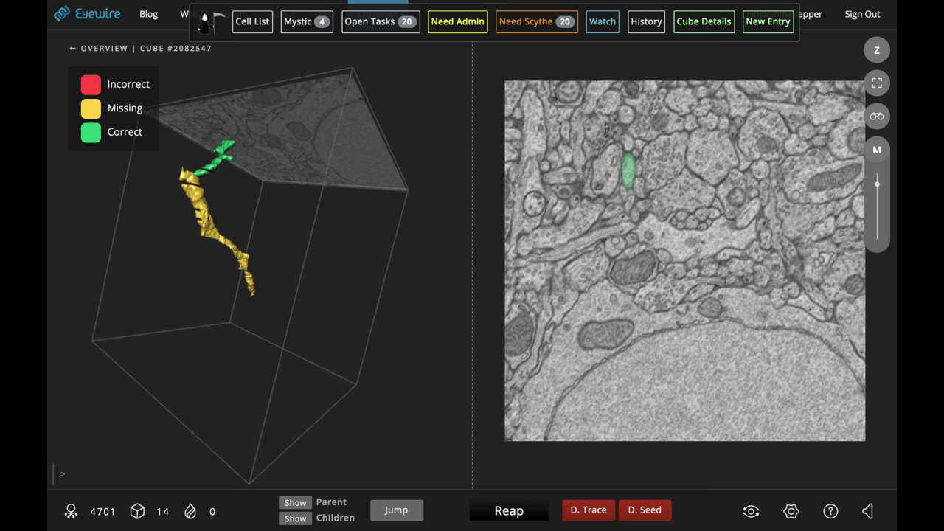
click(103, 48)
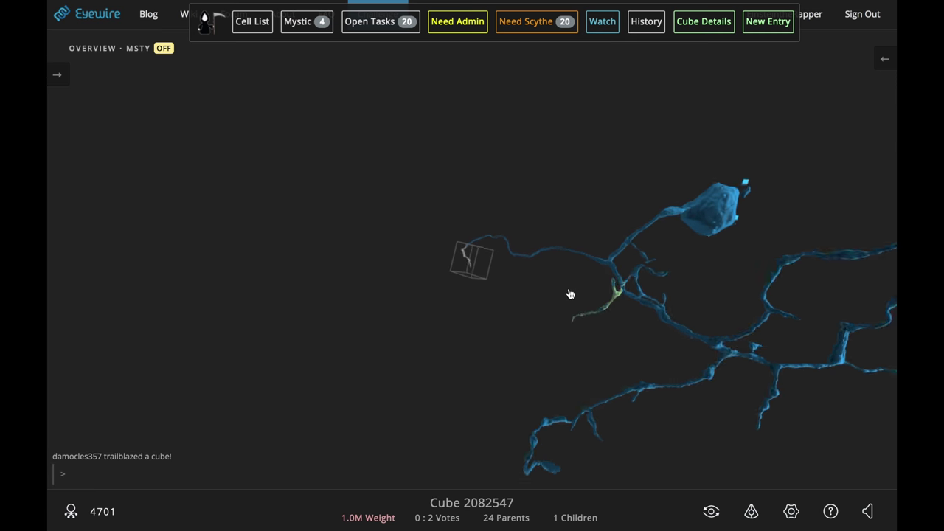
- Change the cell to Artifact 8.8b from the playable cells of the Eyewire world
click(58, 76)
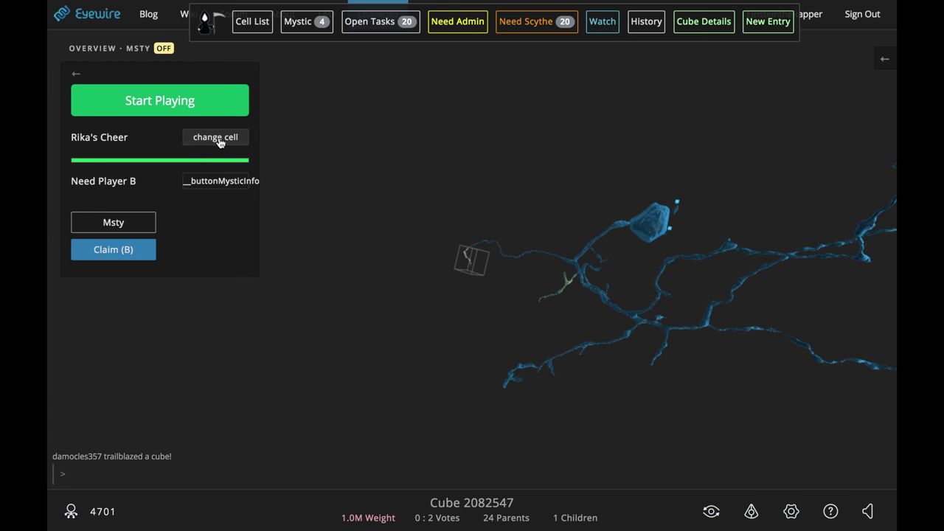
click(217, 138)
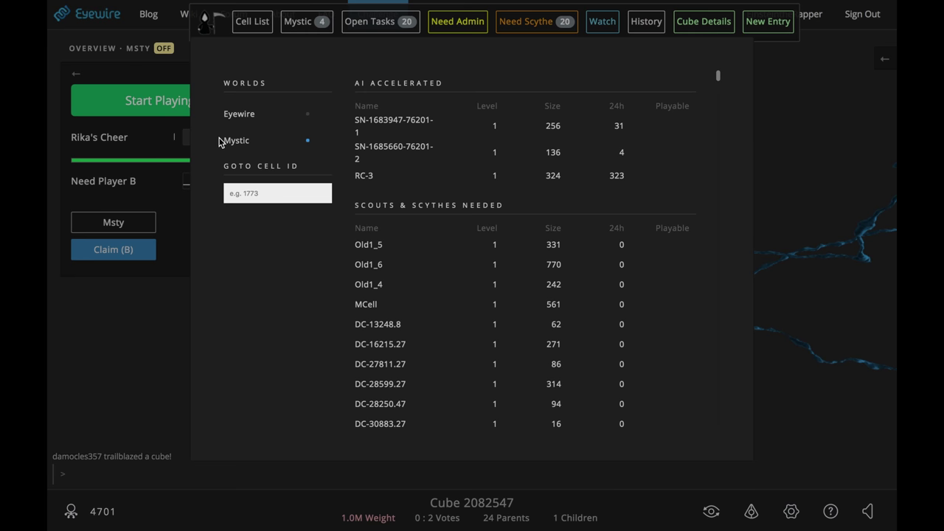
click(248, 120)
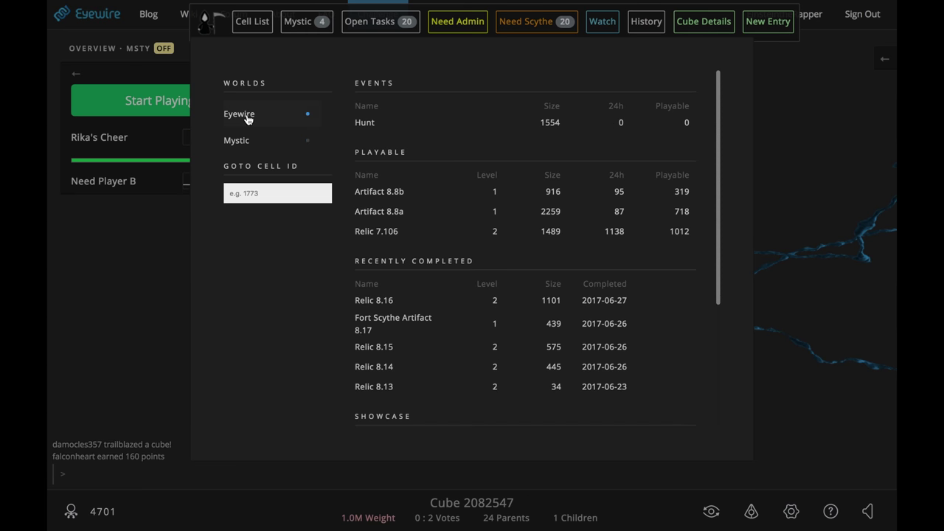
click(405, 193)
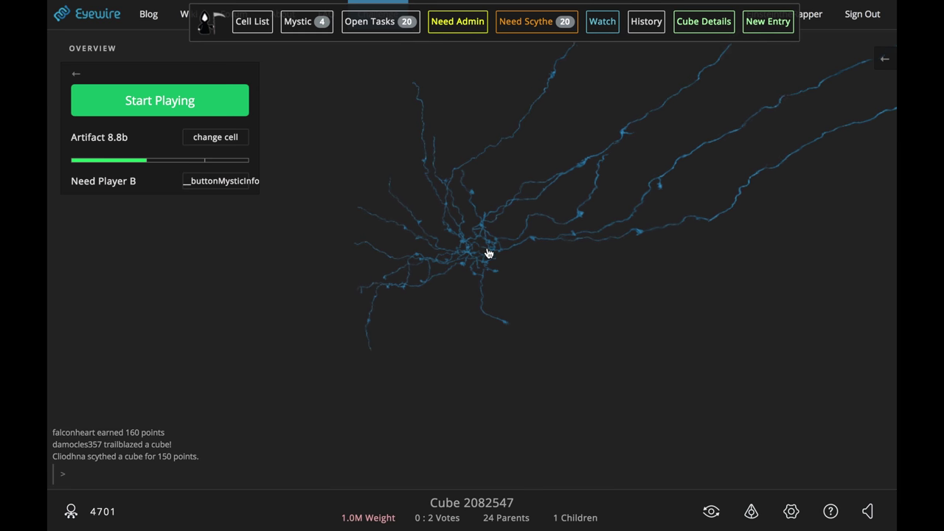
- Send the chat messages ":D" and "for science!"
click(89, 479)
text(:D)
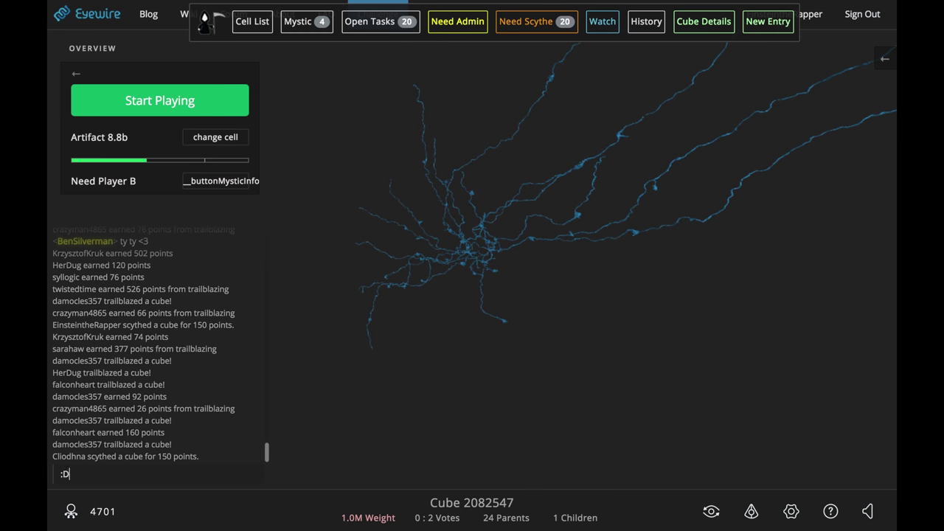
key(Return)
text(for science!)
key(Return)
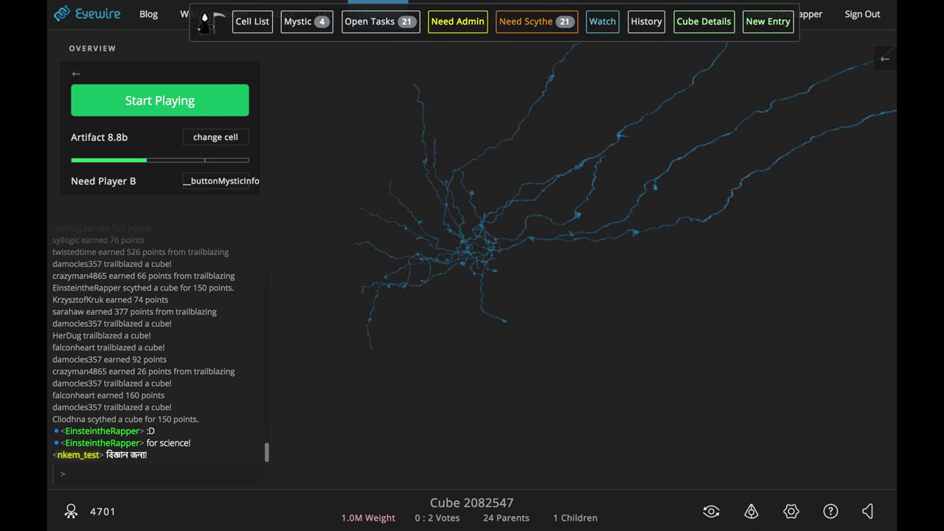